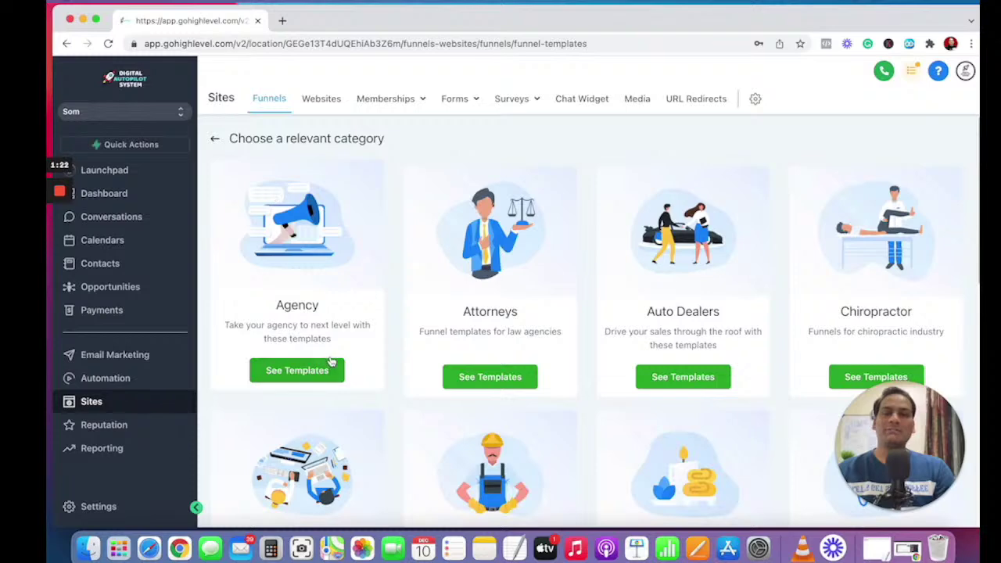
# - Open the Free Discovery Call funnel and view its Booking, Thank You and Offer Claim steps
pyautogui.click(214, 141)
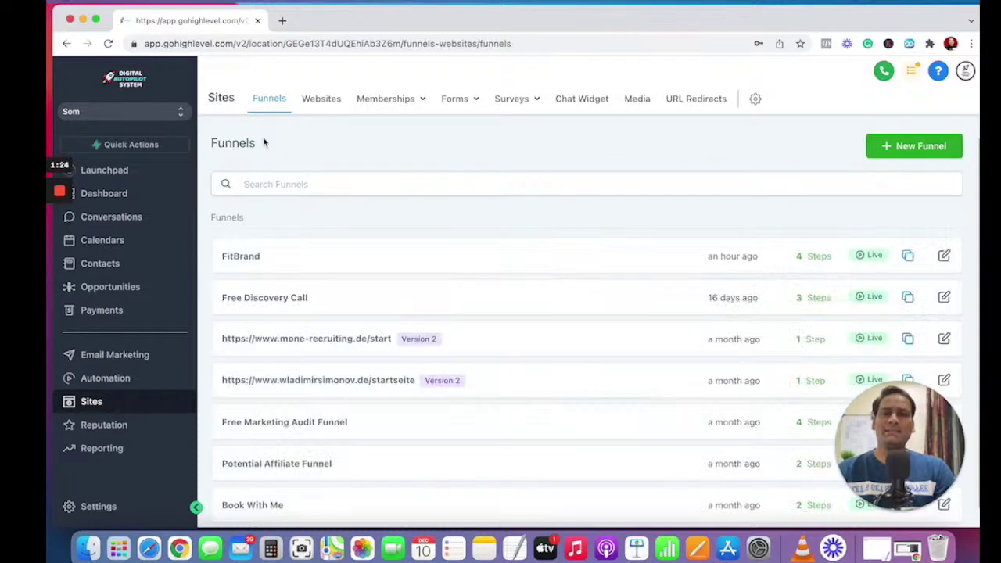
pyautogui.click(945, 298)
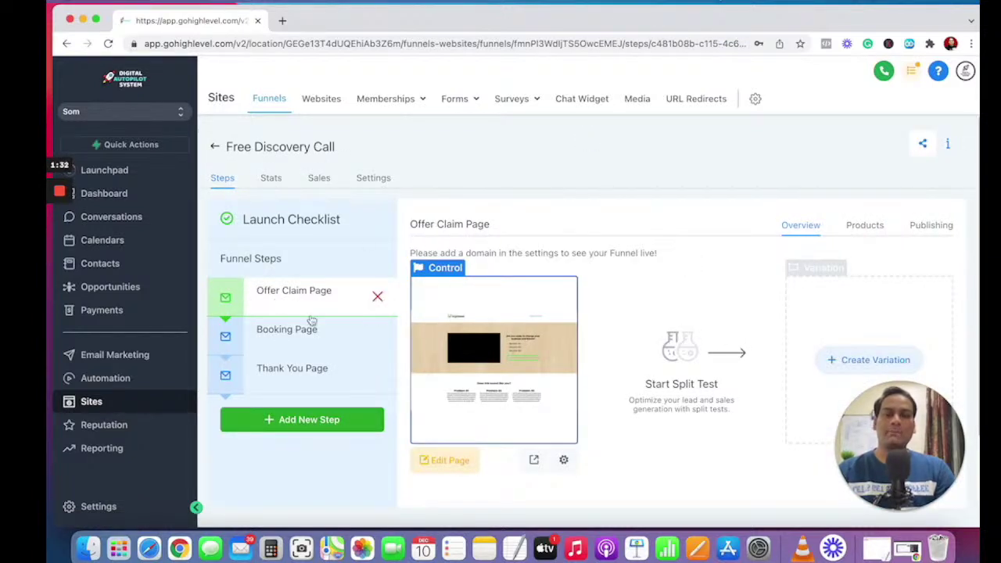
pyautogui.click(287, 337)
pyautogui.click(285, 377)
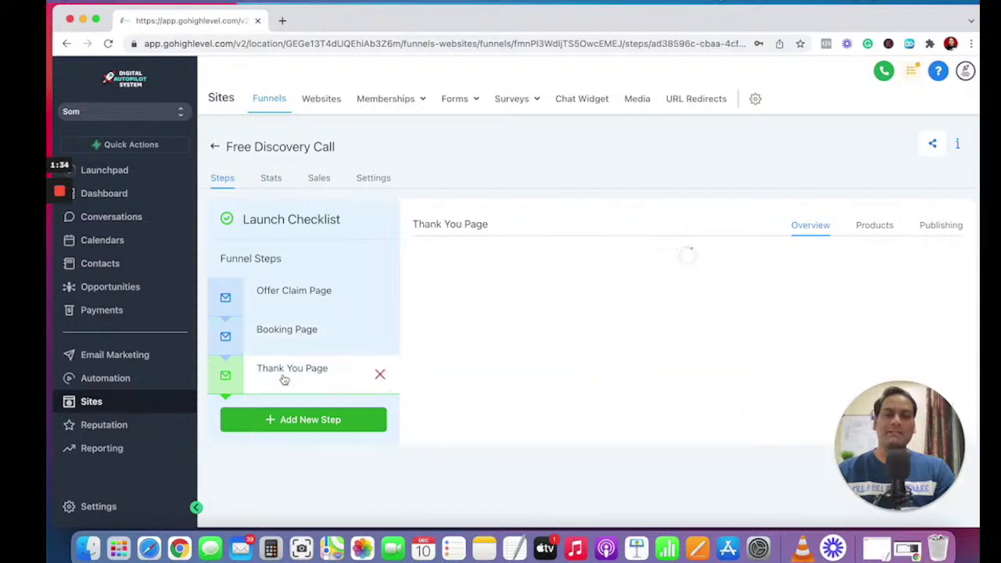
pyautogui.click(287, 294)
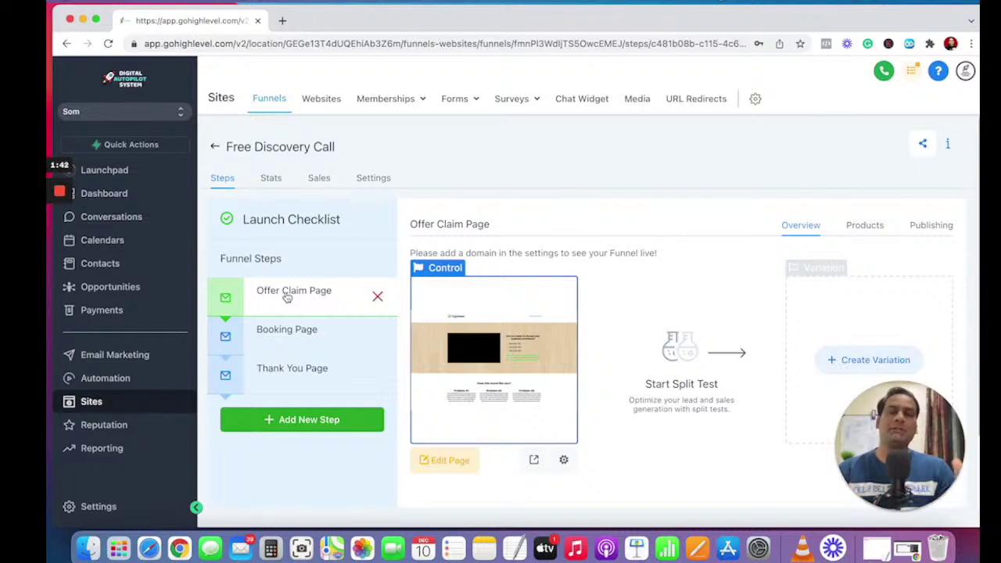
# - Preview the Offer Claim Page in a new tab and scroll through it
pyautogui.click(533, 459)
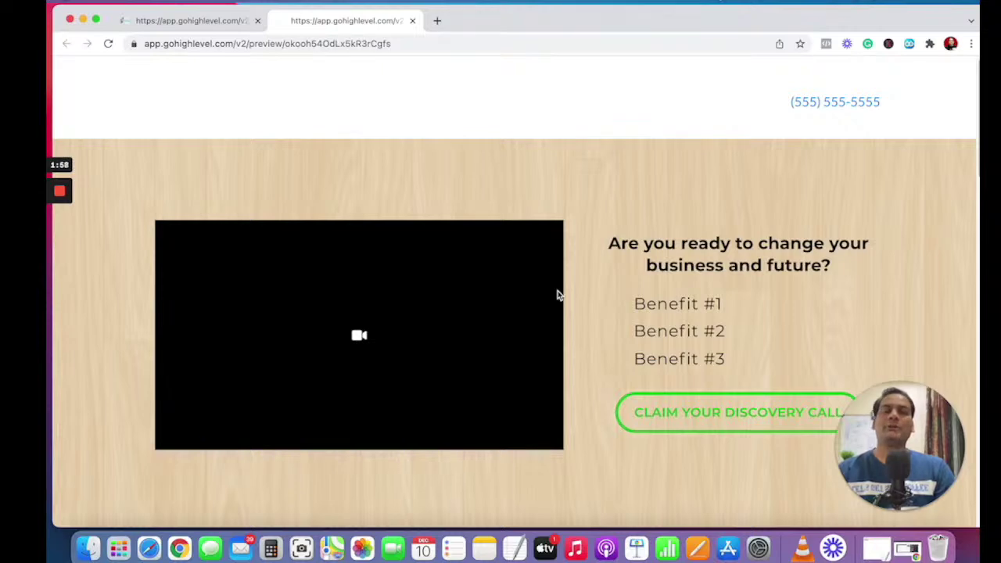
pyautogui.scroll(-3, 558, 290)
pyautogui.scroll(3, 559, 290)
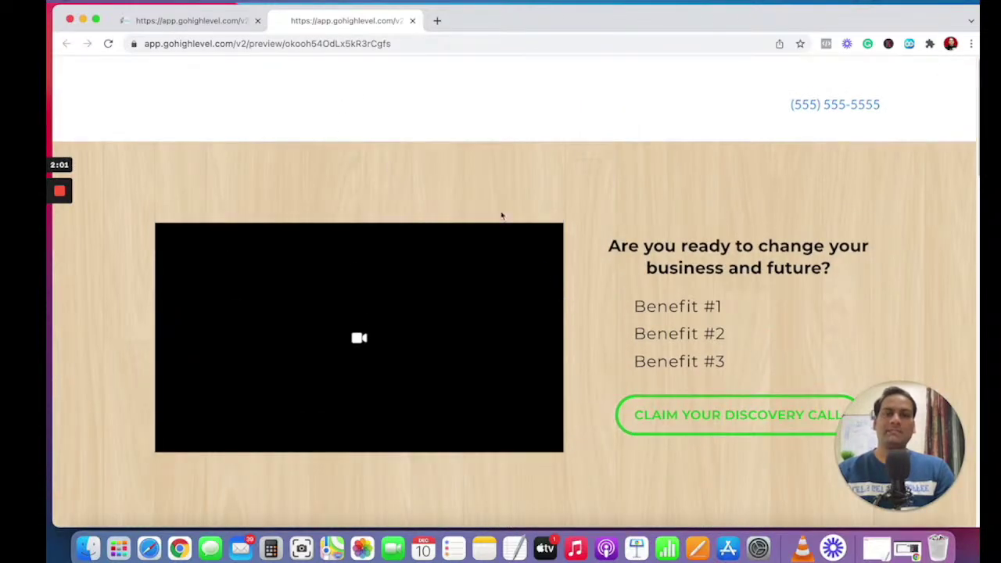
pyautogui.scroll(-5, 504, 223)
pyautogui.scroll(5, 513, 232)
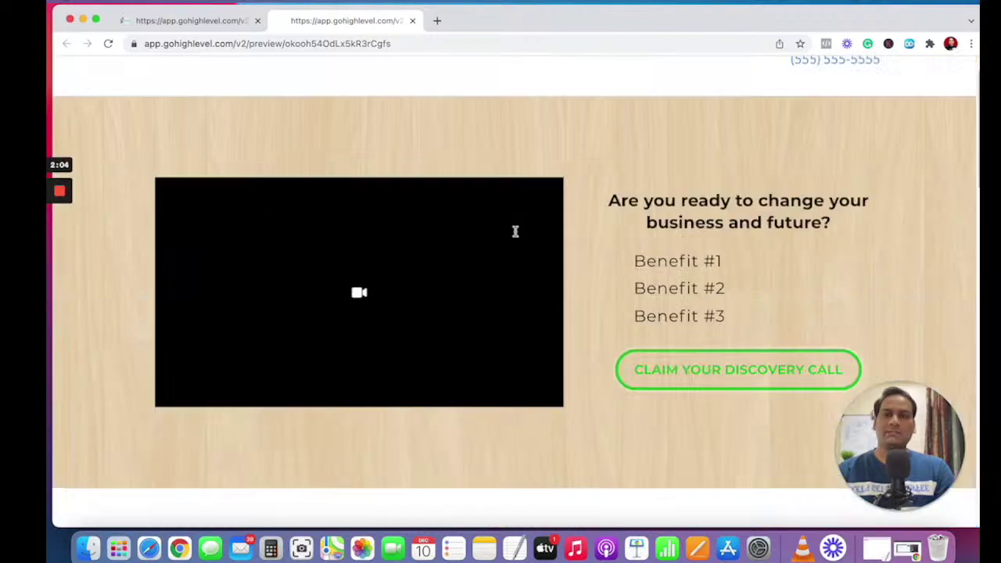
pyautogui.scroll(-2, 515, 230)
pyautogui.scroll(2, 516, 232)
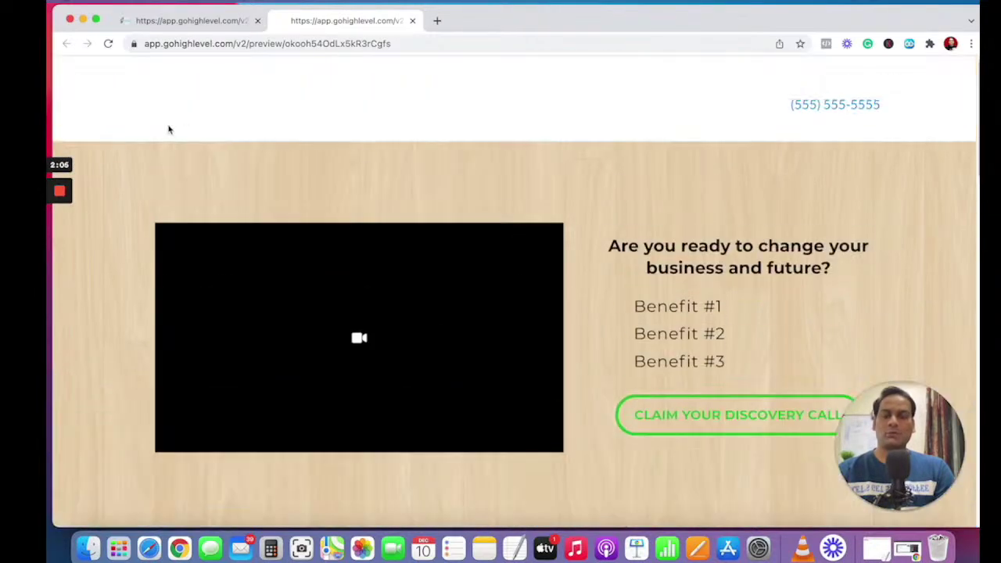
pyautogui.scroll(-10, 539, 216)
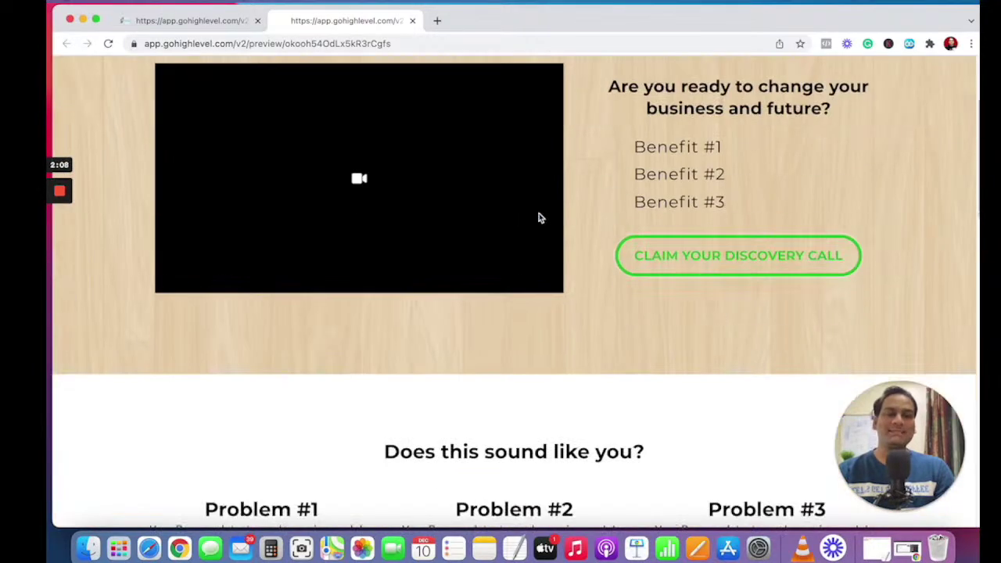
pyautogui.scroll(-5, 538, 216)
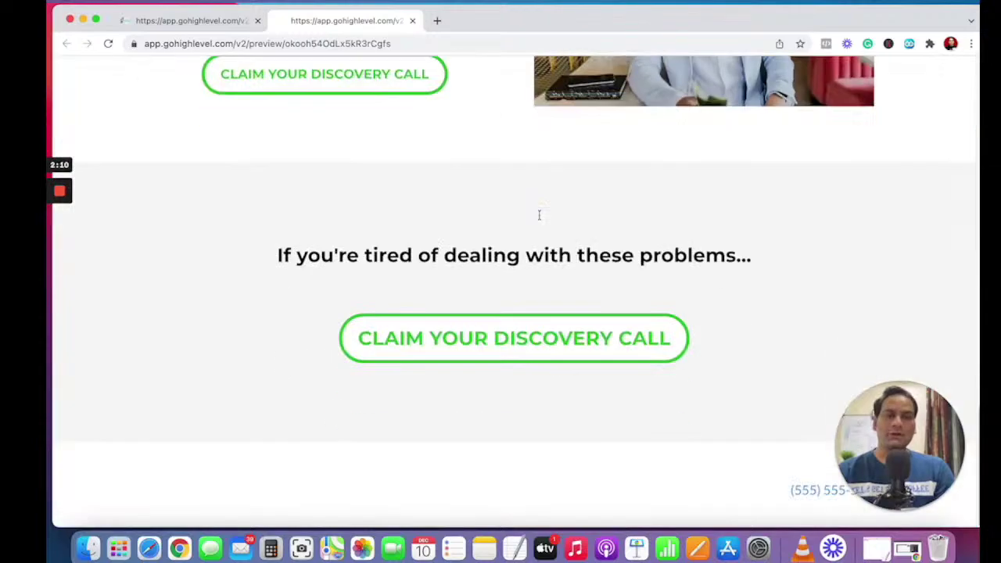
pyautogui.scroll(15, 539, 220)
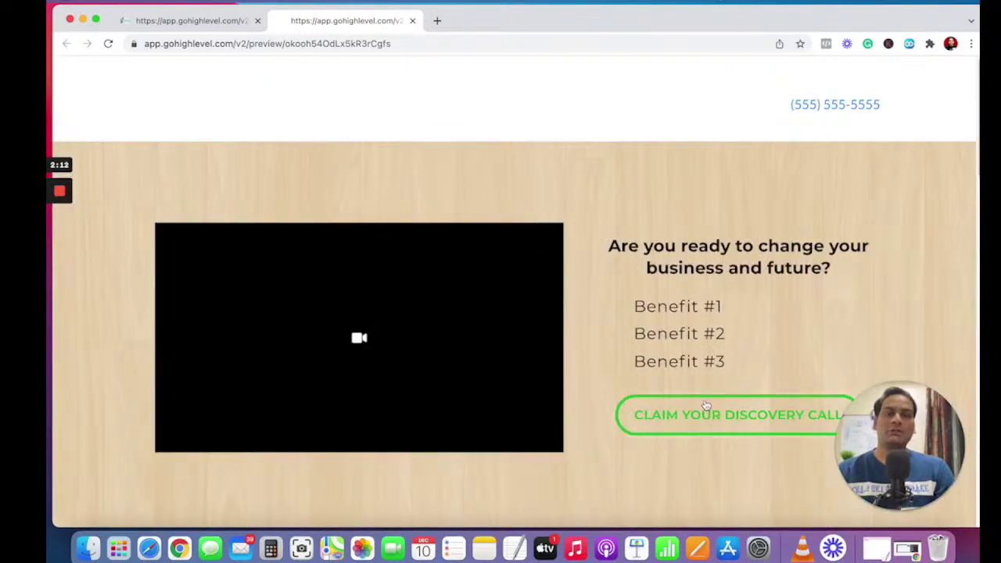
# - Open the Claim Your Discovery Call form and check its first name, last name, email and phone fields
pyautogui.click(717, 419)
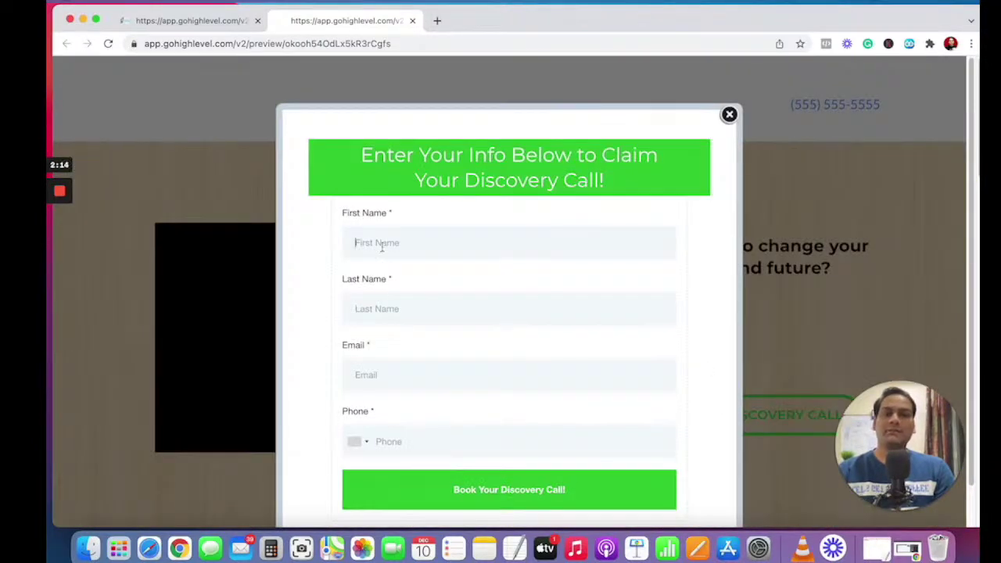
pyautogui.click(377, 308)
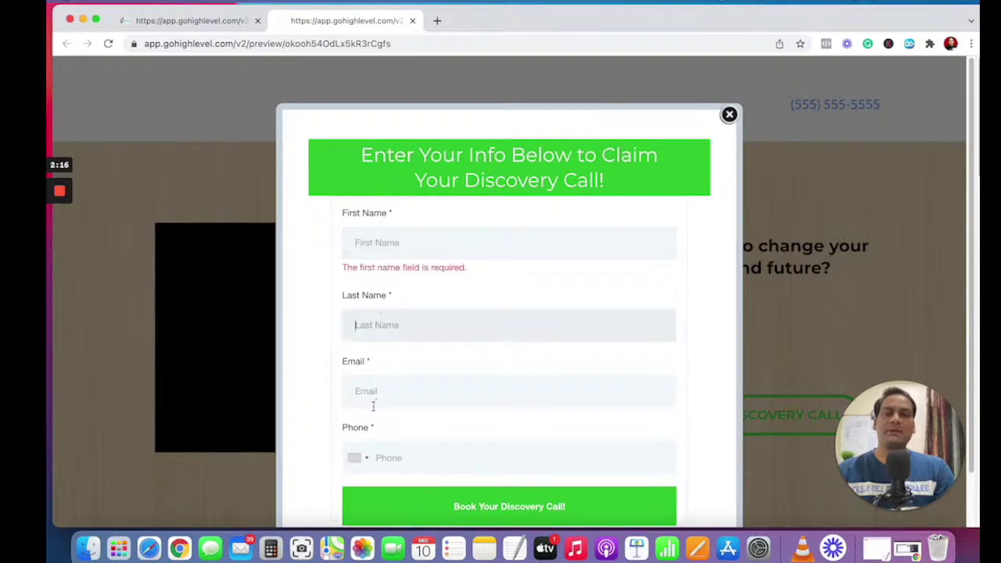
pyautogui.click(372, 402)
pyautogui.click(395, 442)
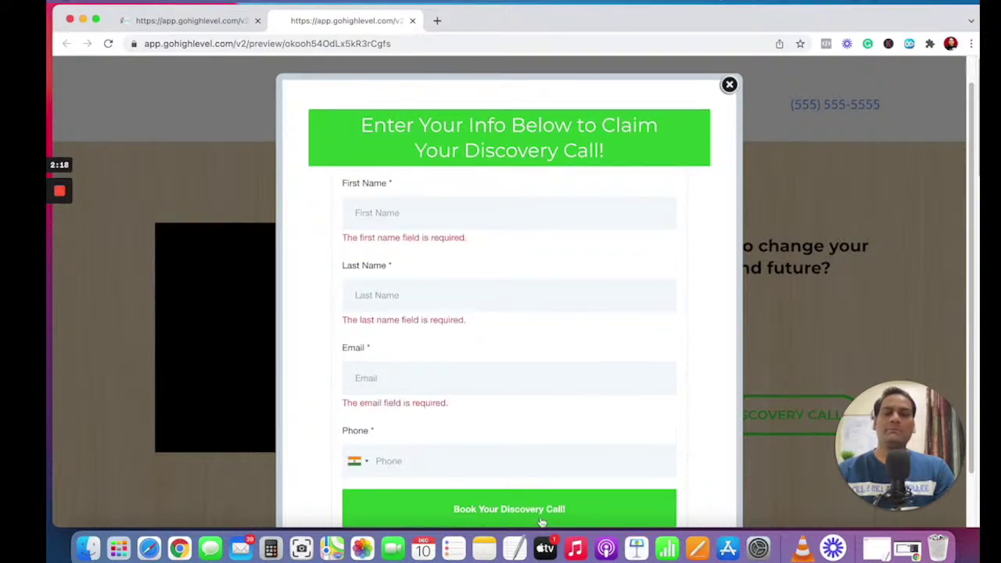
# - Preview the Booking Page step in a new tab and scroll it
pyautogui.click(186, 22)
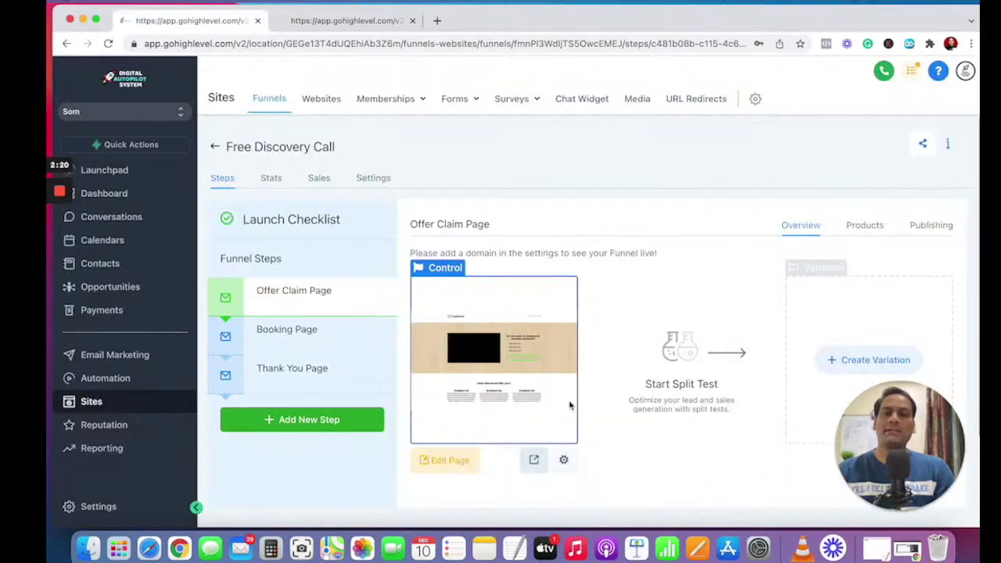
pyautogui.click(319, 333)
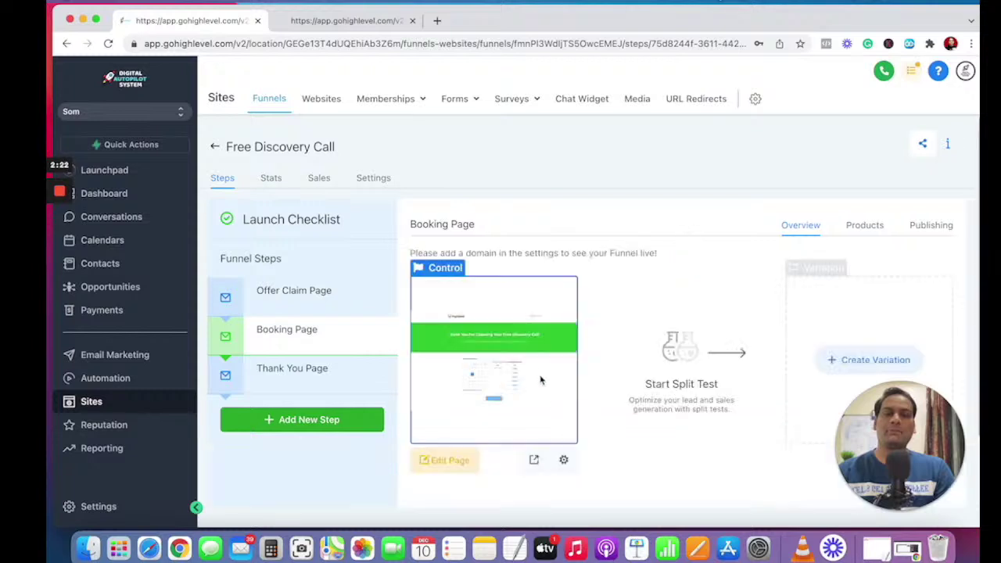
pyautogui.click(535, 461)
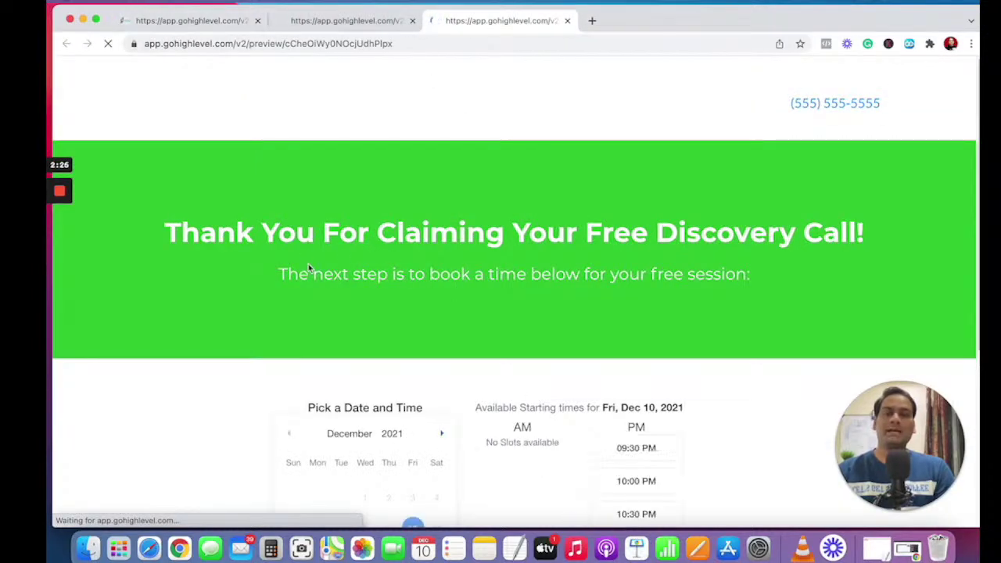
pyautogui.scroll(-5, 708, 239)
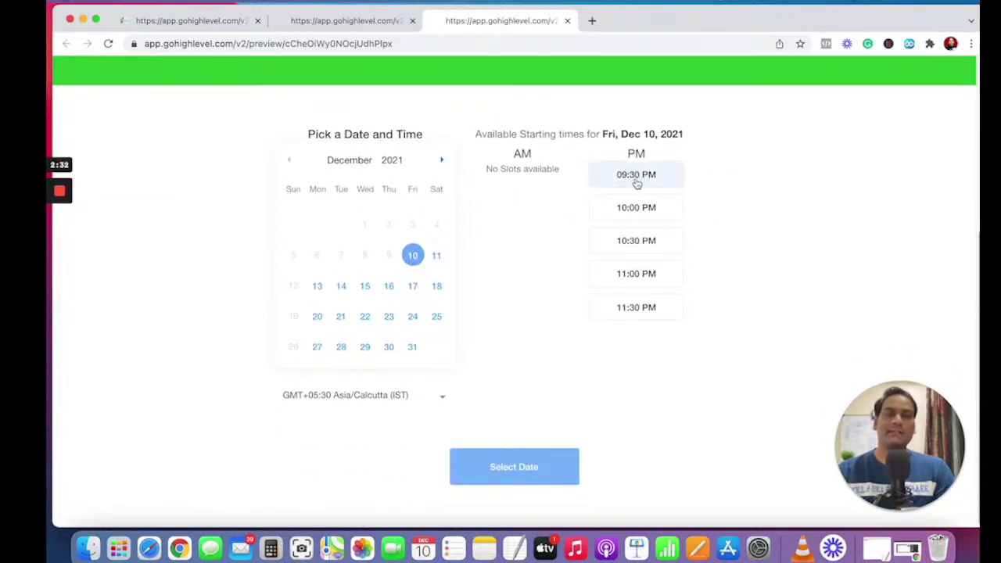
# - Preview the Thank You Page step in a new tab, placed as the last tab
pyautogui.click(219, 27)
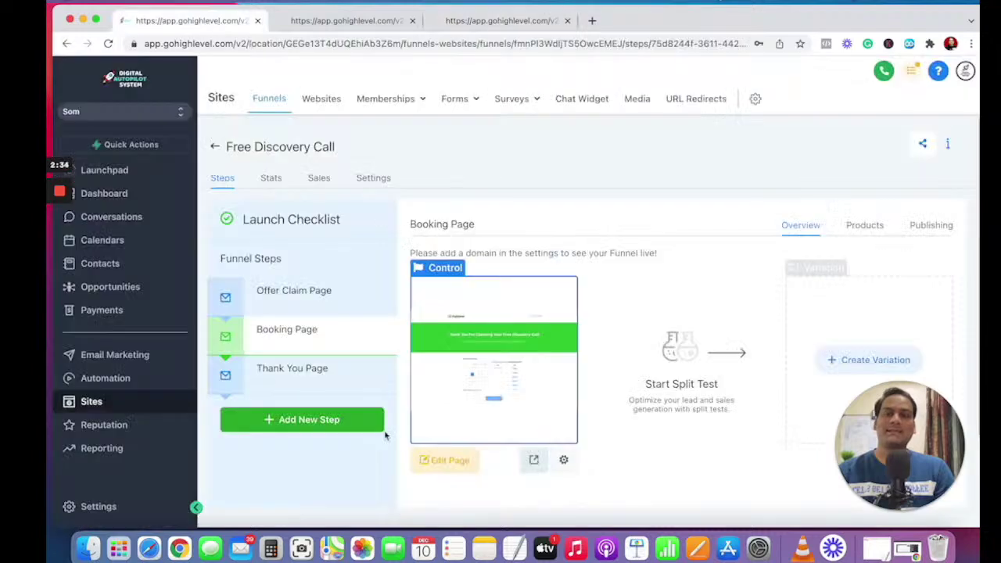
pyautogui.click(324, 372)
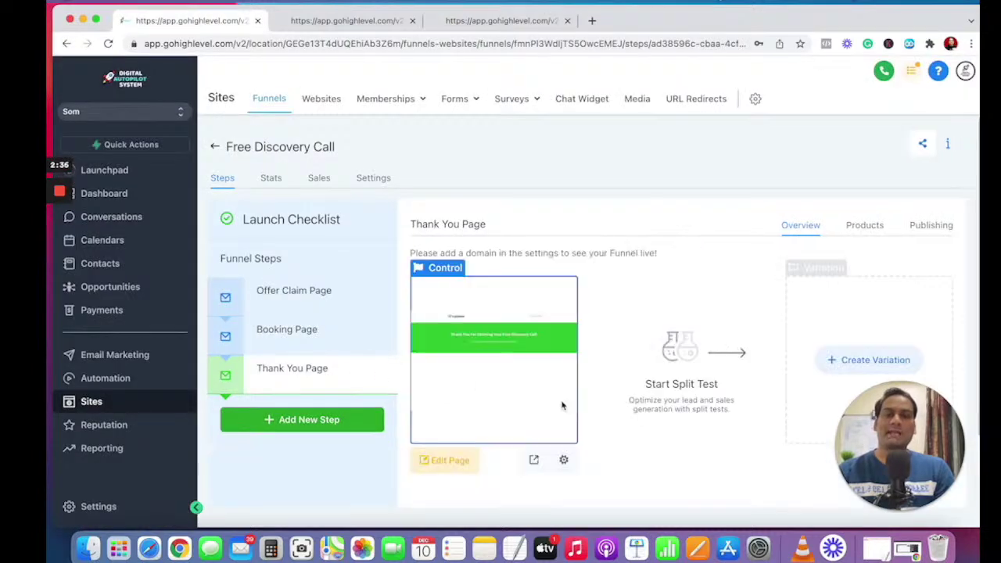
pyautogui.click(536, 458)
pyautogui.moveTo(332, 22); pyautogui.dragTo(600, 25)
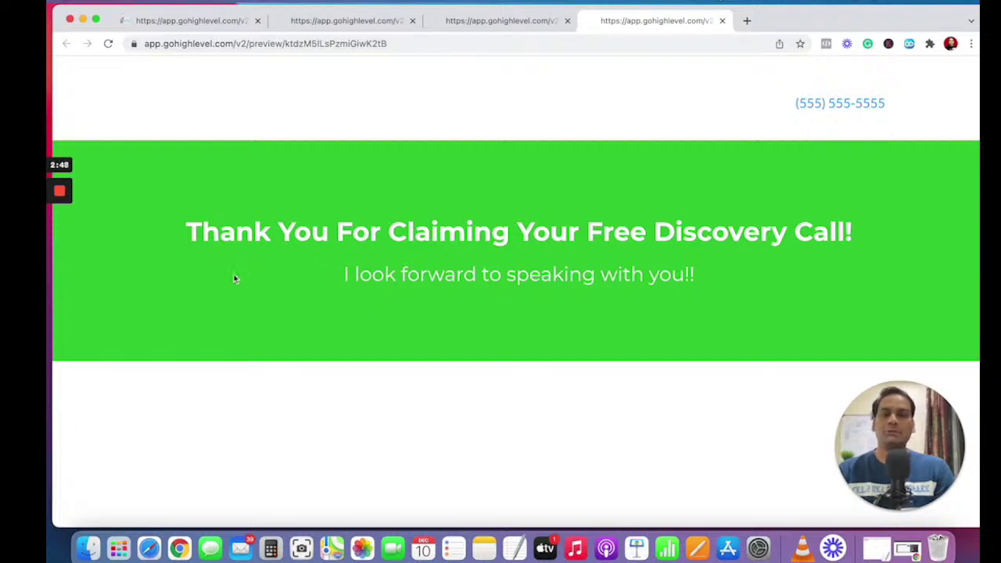
pyautogui.click(195, 21)
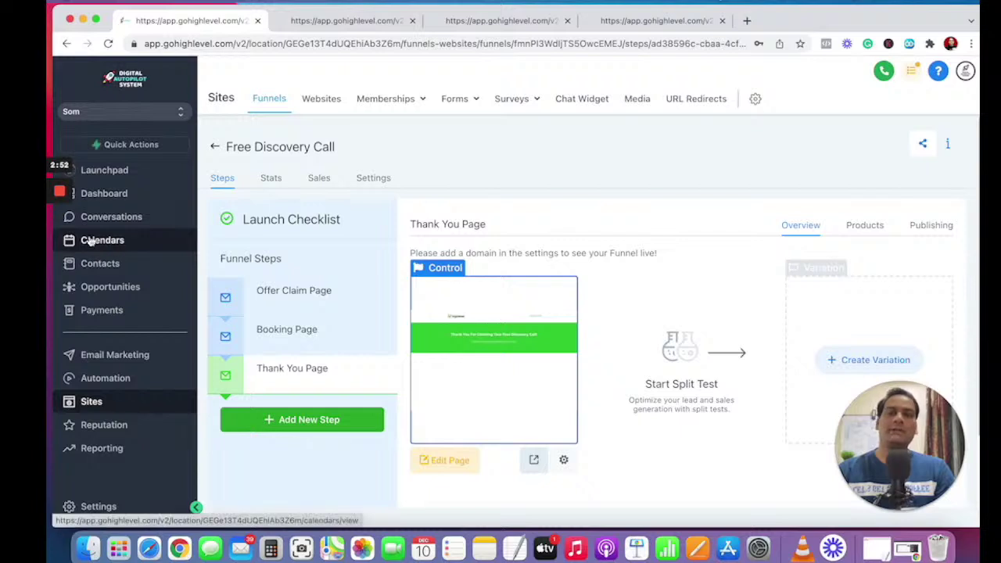
# - Flip through the Offer Claim, Booking and Thank You steps, then return to the funnel list
pyautogui.click(297, 299)
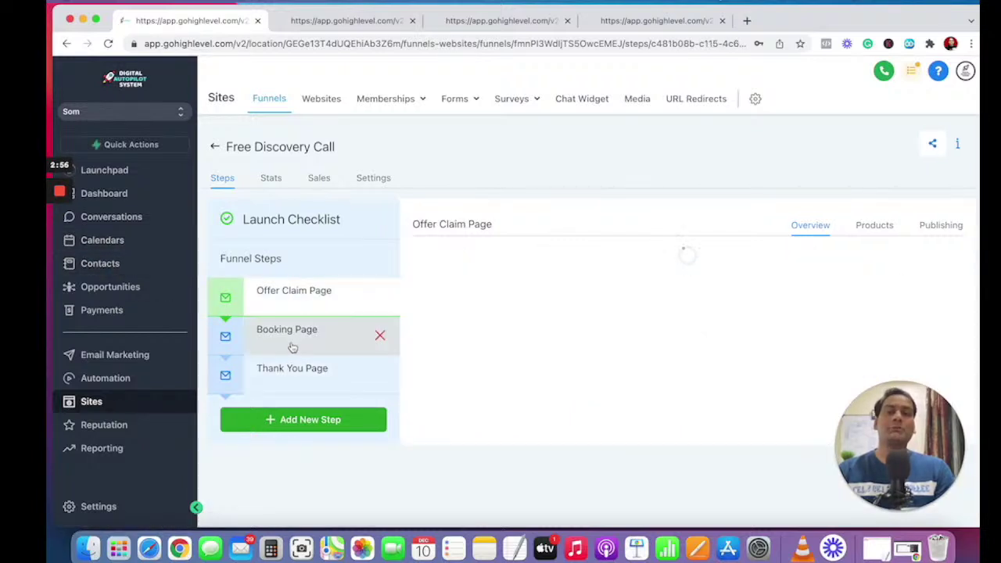
pyautogui.click(291, 346)
pyautogui.click(295, 368)
pyautogui.click(302, 301)
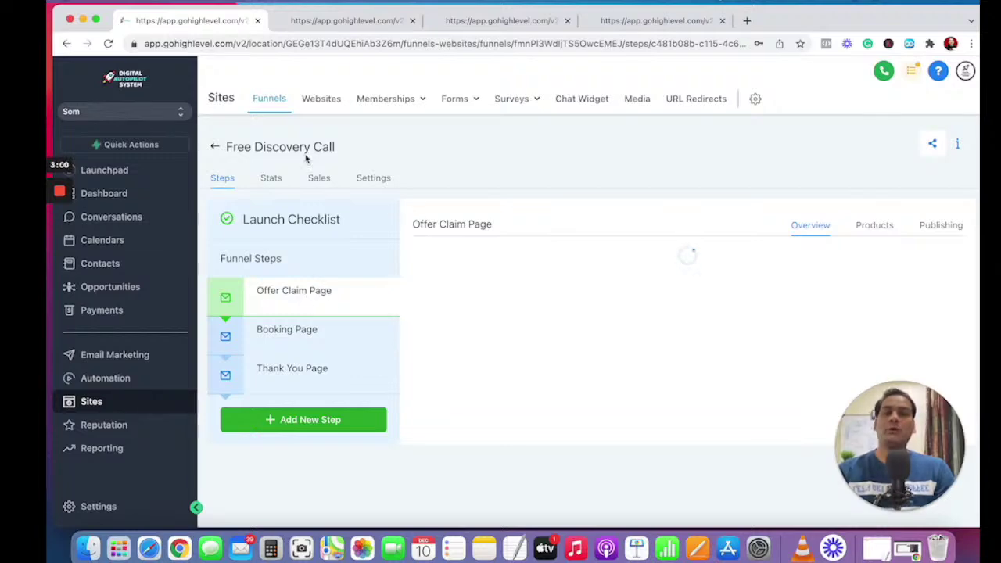
pyautogui.click(281, 100)
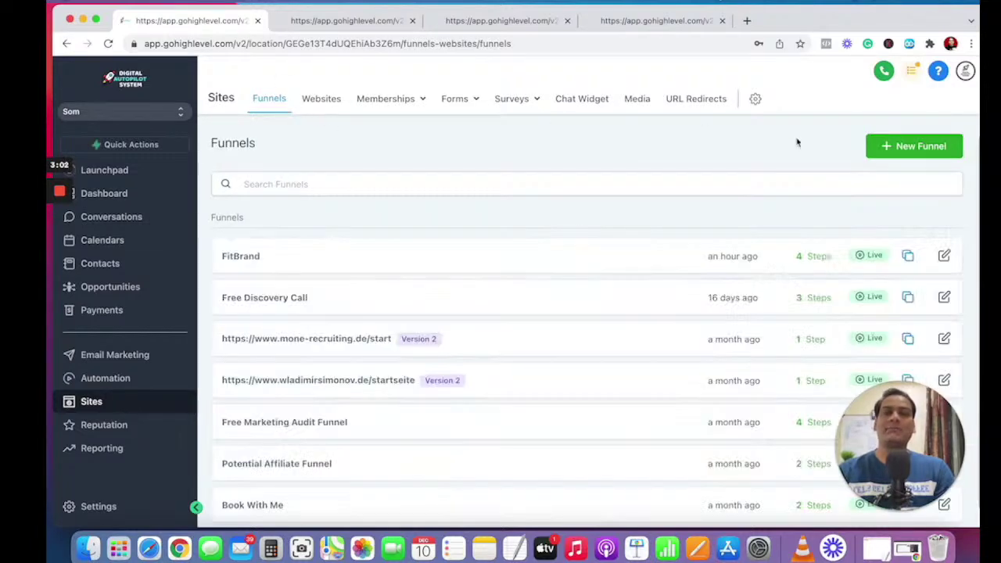
# - Create a new funnel named CF Demo
pyautogui.click(916, 147)
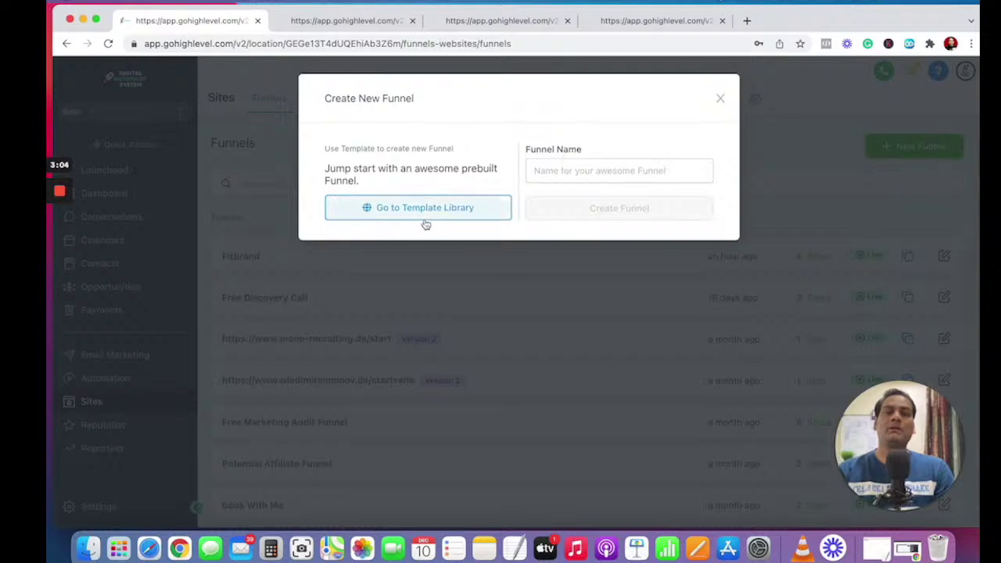
pyautogui.click(607, 172)
pyautogui.write('CF Demo')
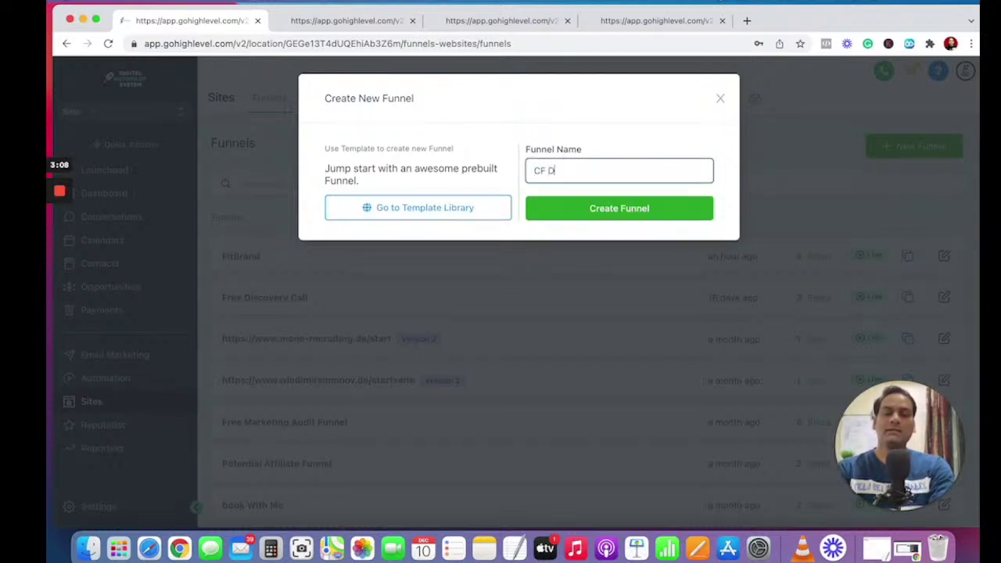
pyautogui.click(652, 211)
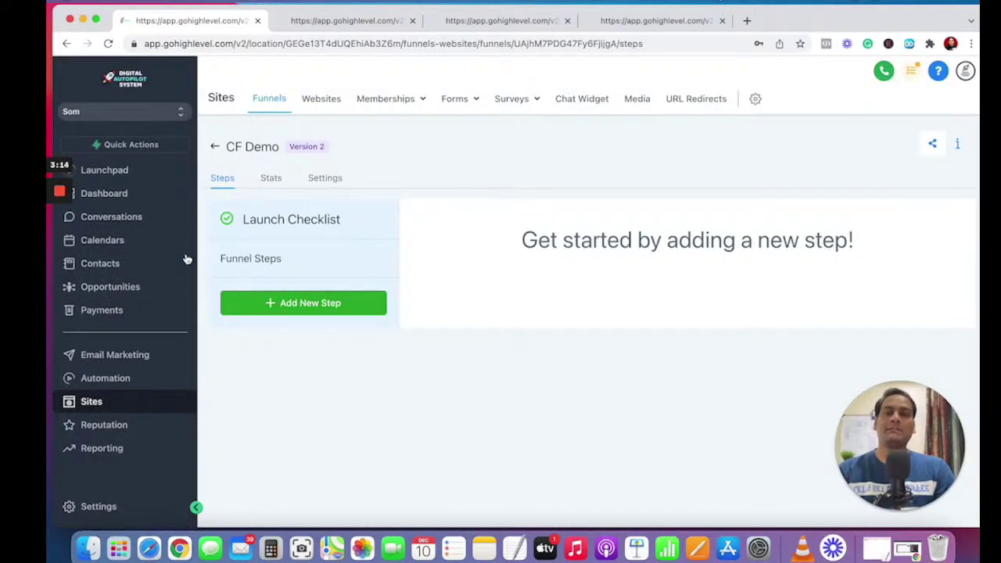
# - Add a new step to CF Demo with page name CF and path Home
pyautogui.click(324, 305)
pyautogui.click(335, 165)
pyautogui.write('Hi')
pyautogui.press('BackSpace')
pyautogui.press('BackSpace')
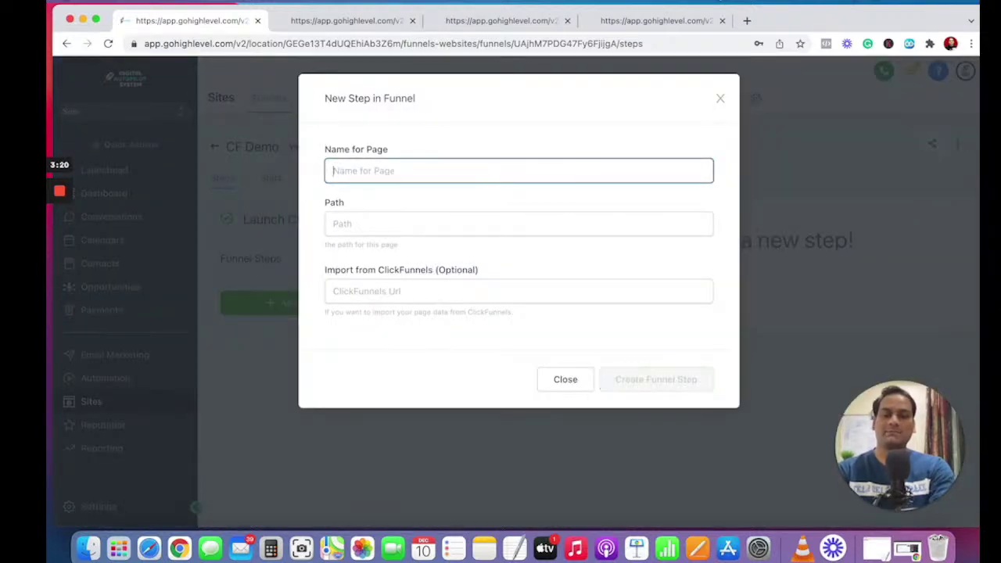
pyautogui.write('CFD')
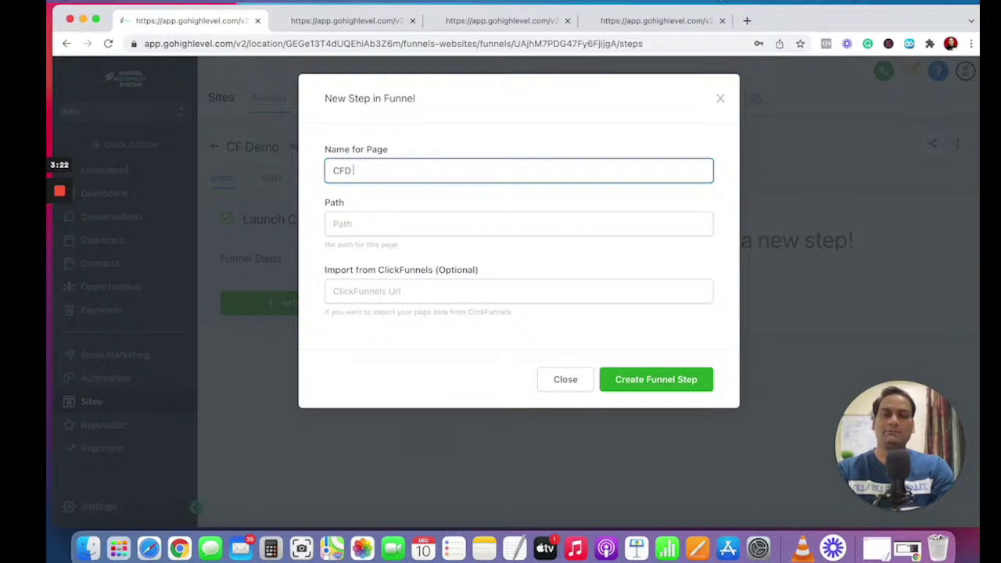
pyautogui.click(373, 225)
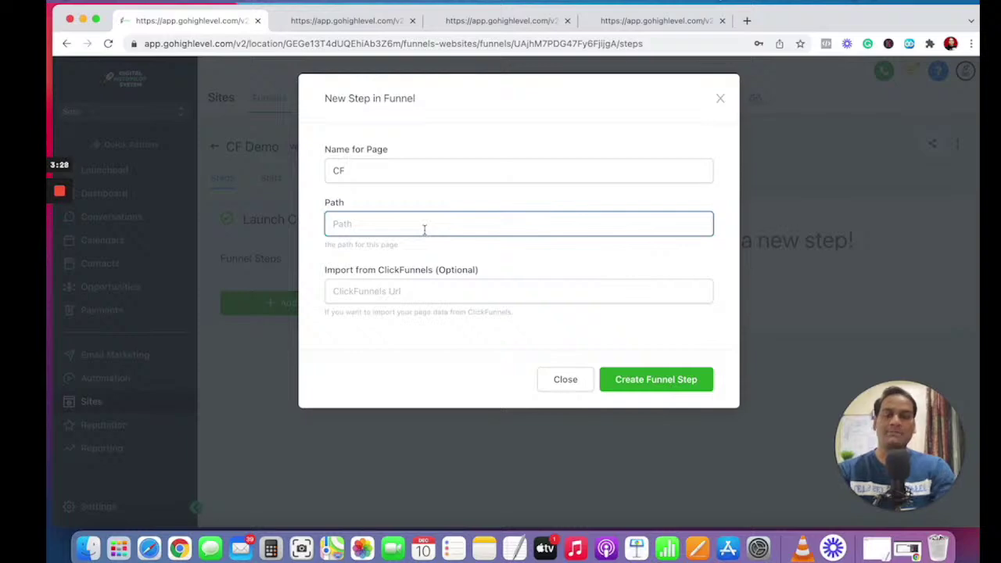
pyautogui.write('Home')
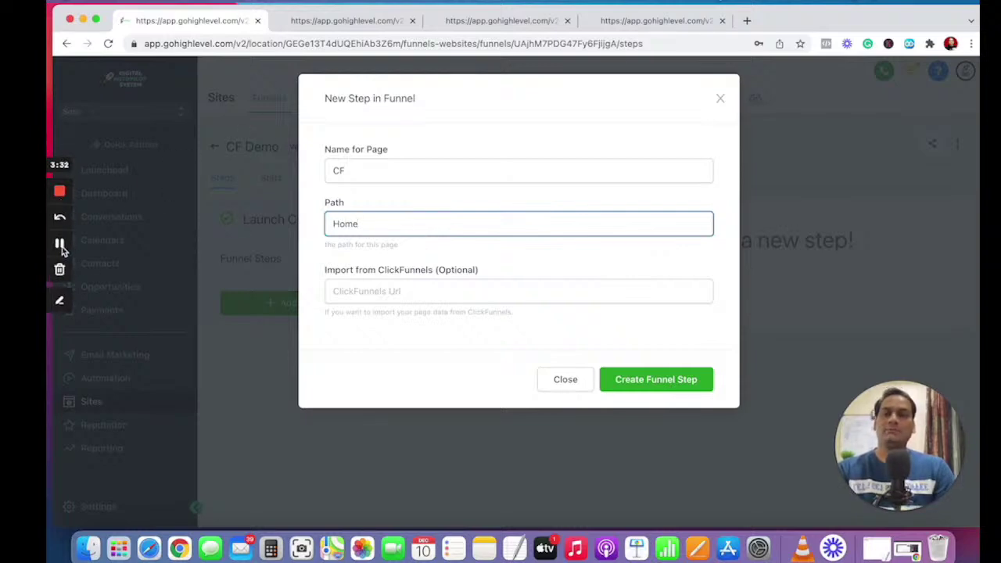
pyautogui.click(62, 247)
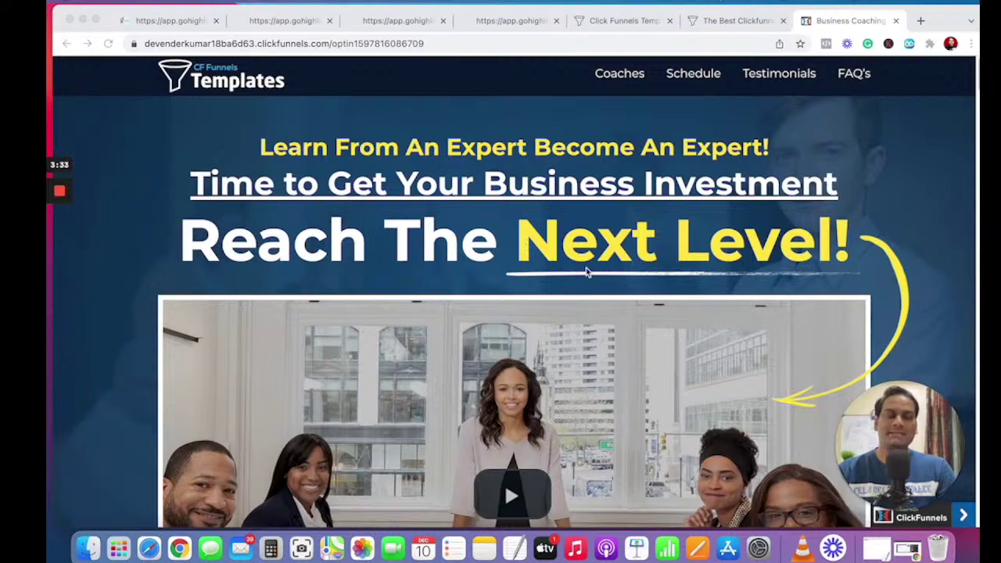
pyautogui.scroll(-5, 632, 313)
pyautogui.scroll(-15, 632, 313)
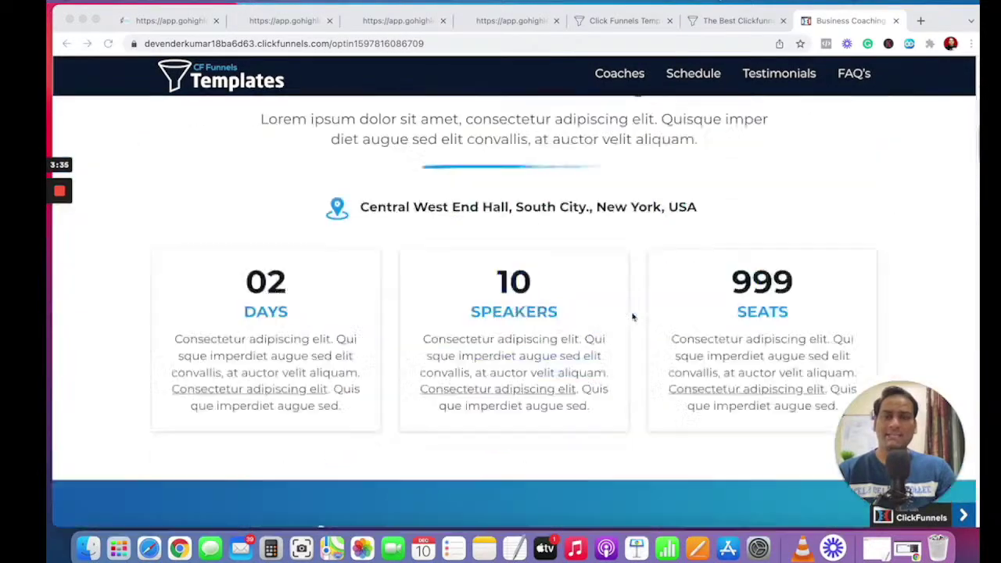
pyautogui.scroll(-10, 633, 318)
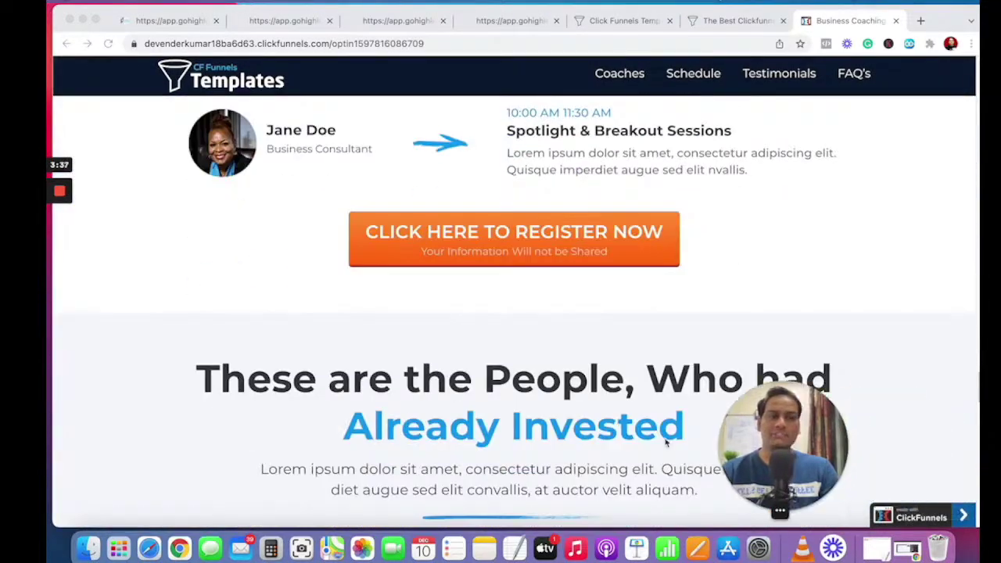
pyautogui.scroll(-15, 870, 453)
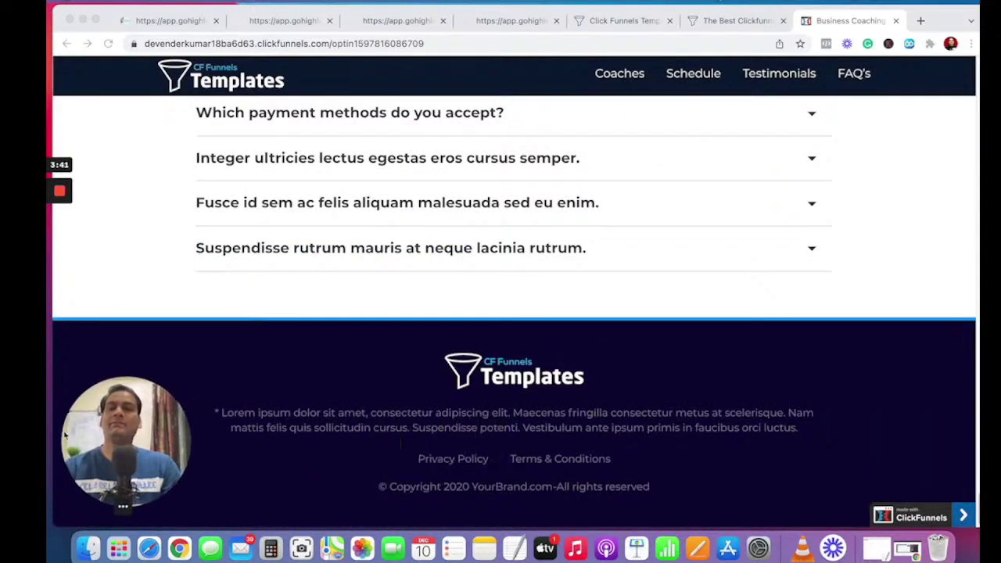
pyautogui.scroll(20, 719, 290)
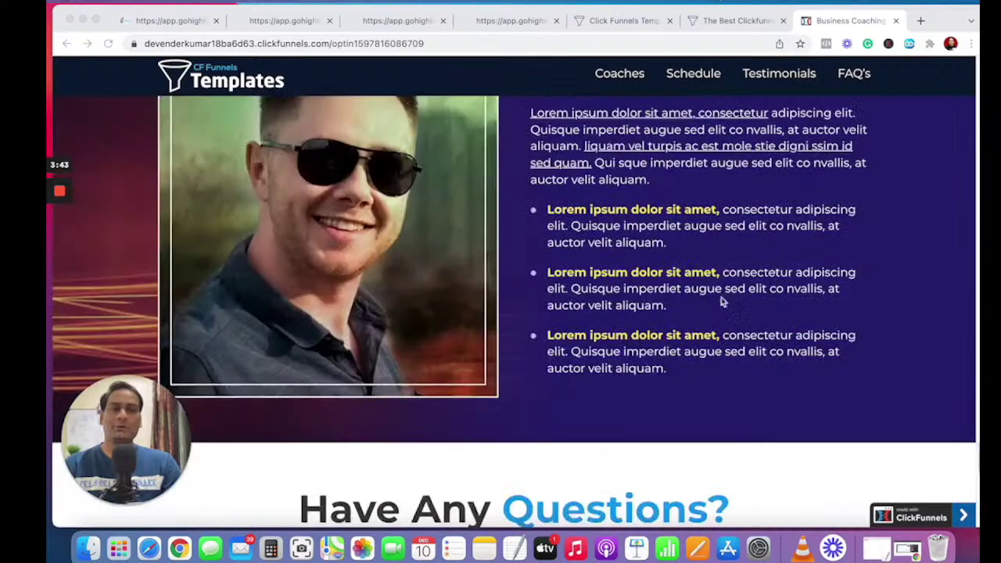
pyautogui.scroll(5, 743, 320)
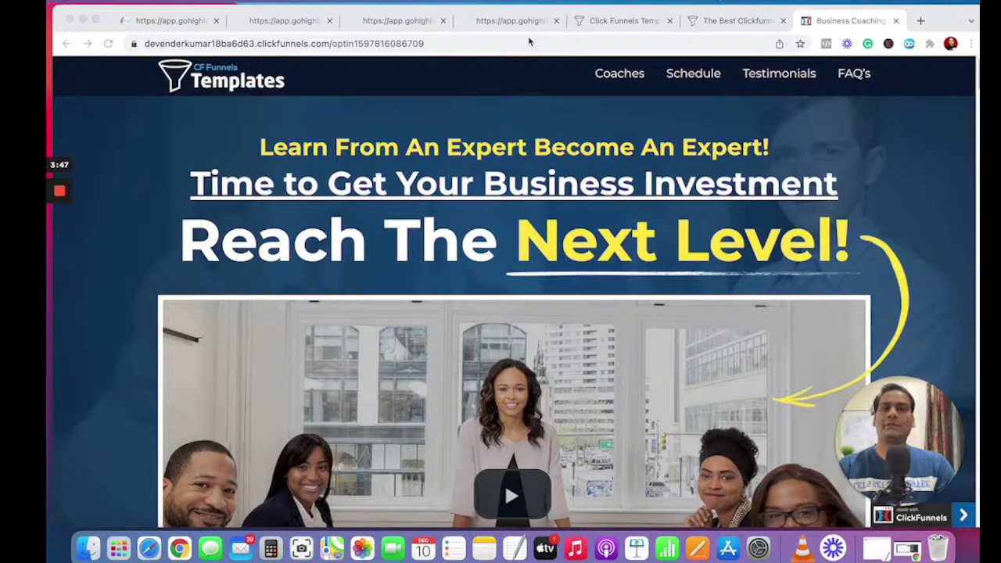
# - Close the calendar and discovery-call preview tabs and return to the new step form
pyautogui.click(398, 22)
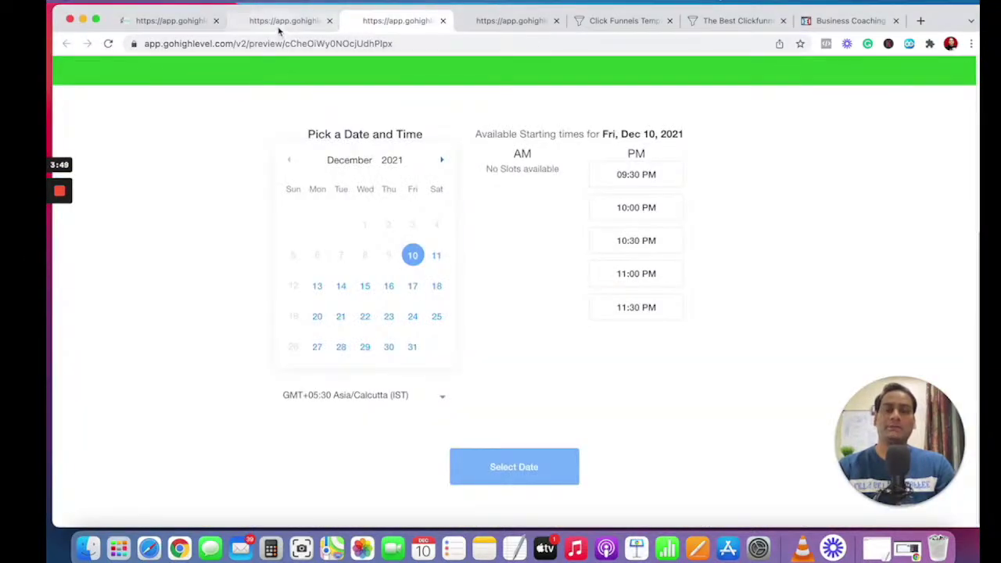
pyautogui.click(281, 22)
pyautogui.click(727, 86)
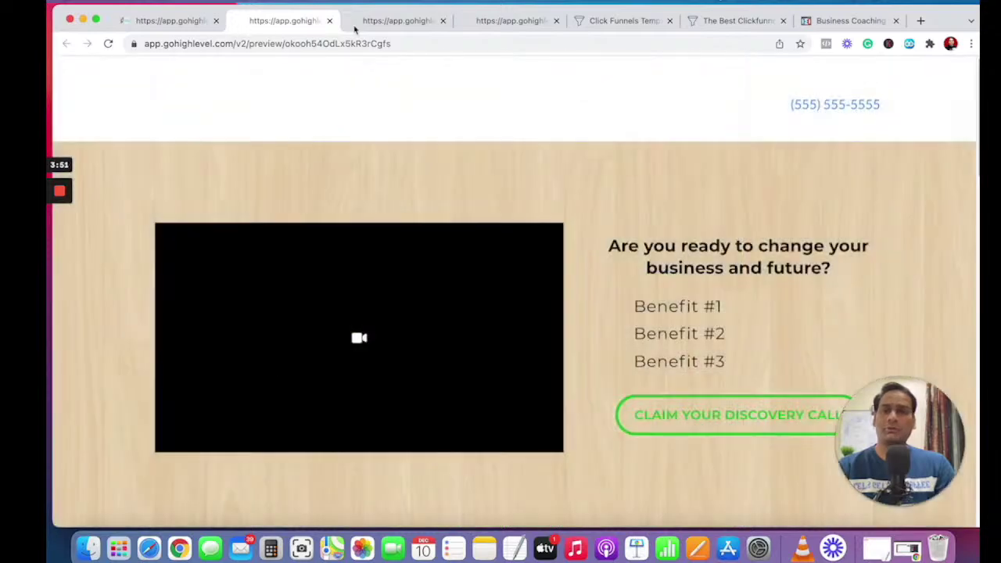
pyautogui.click(329, 21)
pyautogui.click(329, 21)
pyautogui.click(329, 21)
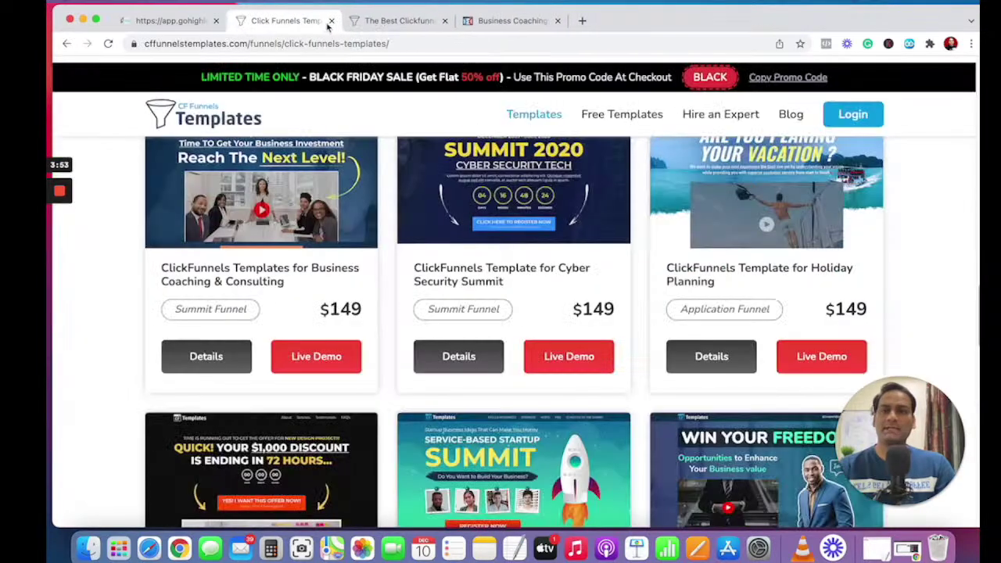
pyautogui.click(184, 21)
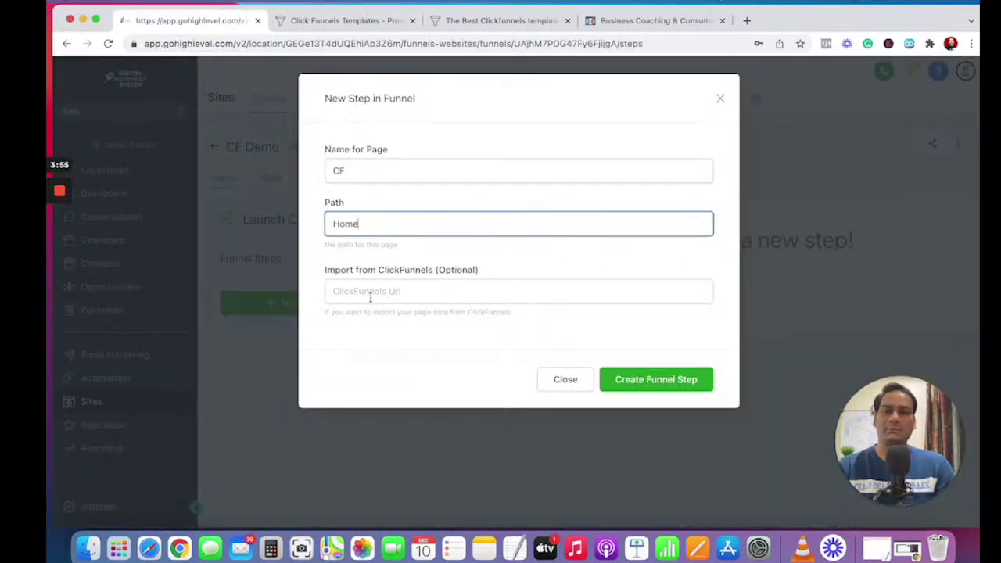
# - Import the pasted ClickFunnels coaching page URL into the CF step with asset permission confirmed
pyautogui.click(432, 293)
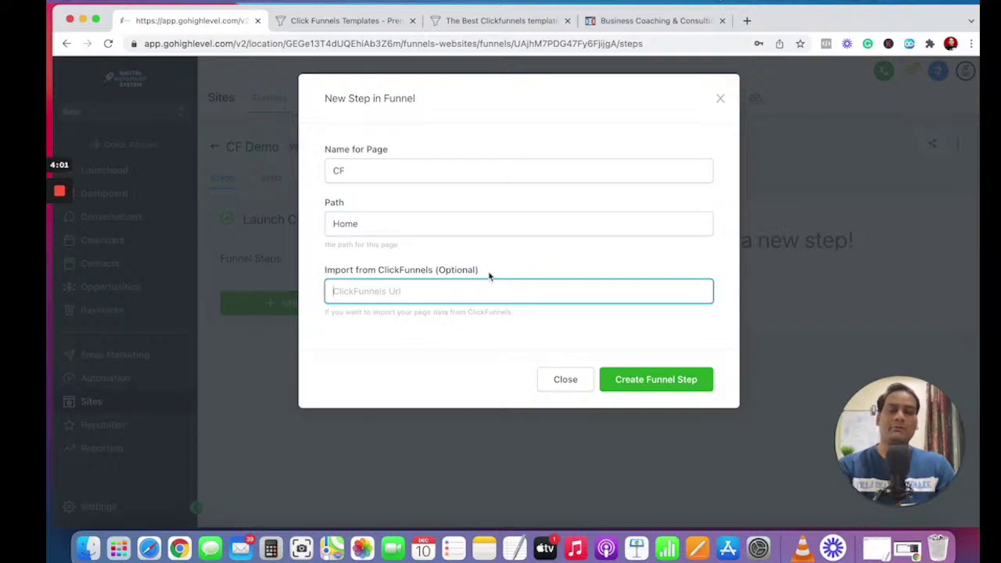
pyautogui.press('super+v')
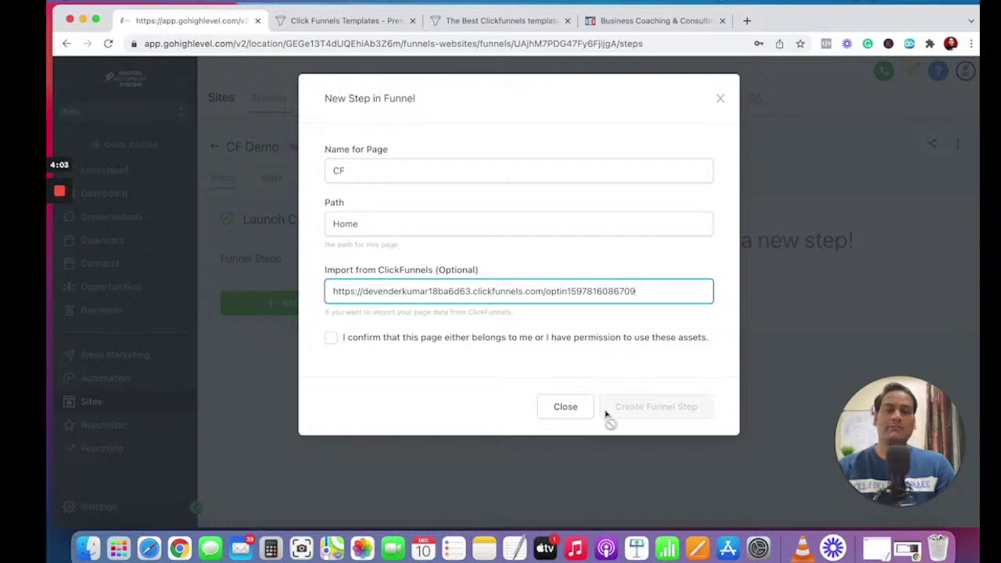
pyautogui.click(331, 338)
pyautogui.click(678, 409)
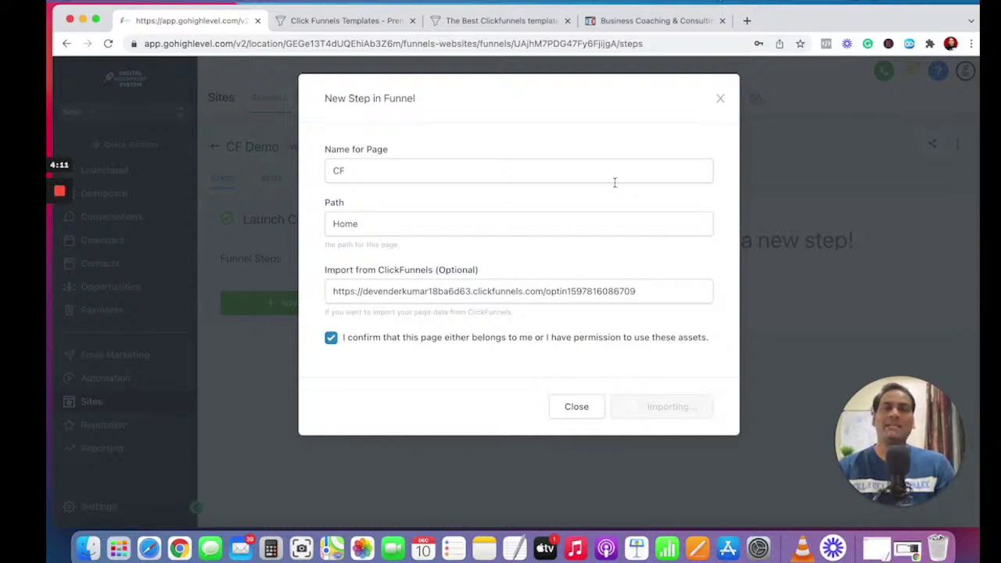
# - Scroll the original ClickFunnels coaching page, then check the import progress in GoHighLevel
pyautogui.click(707, 27)
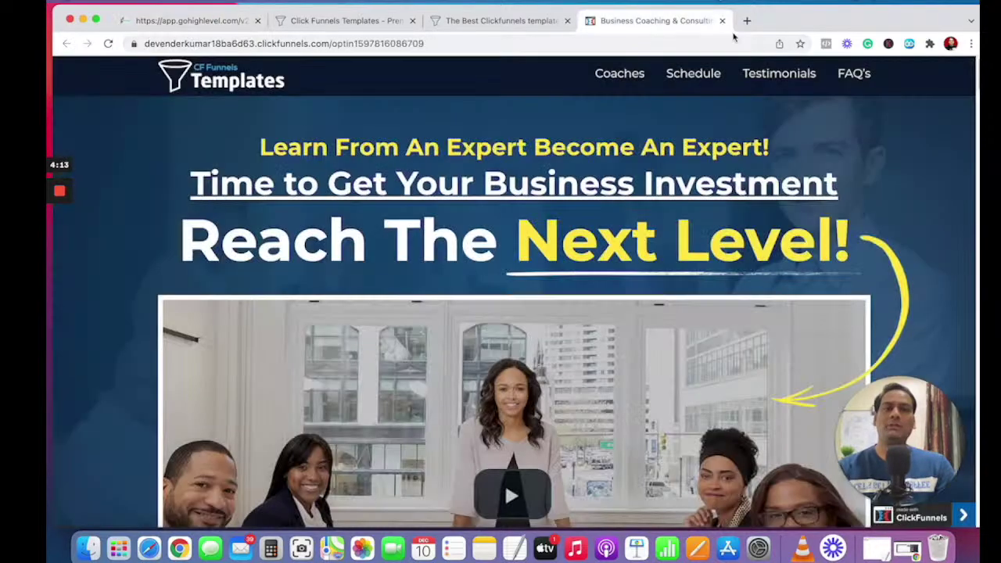
pyautogui.scroll(-20, 727, 243)
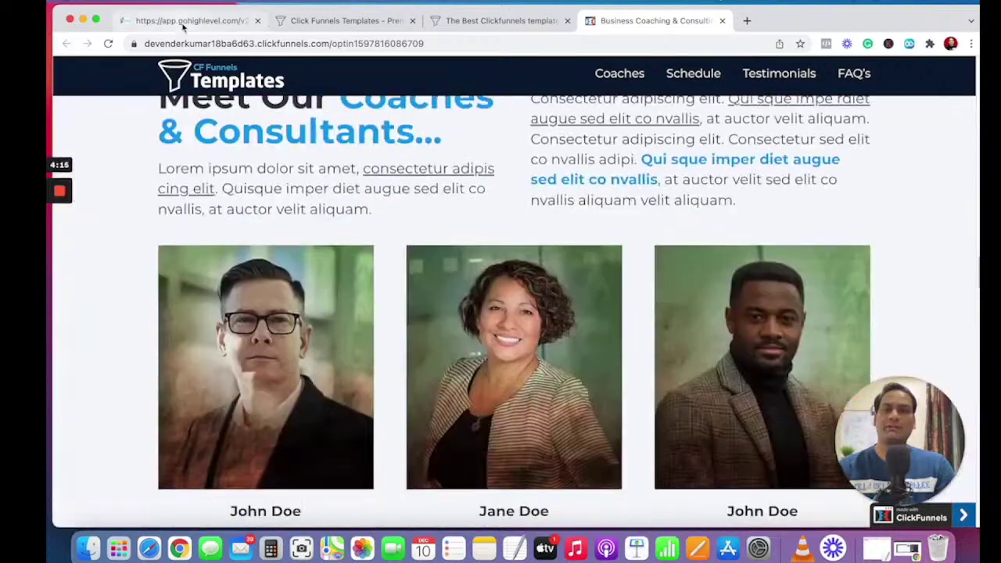
pyautogui.click(184, 24)
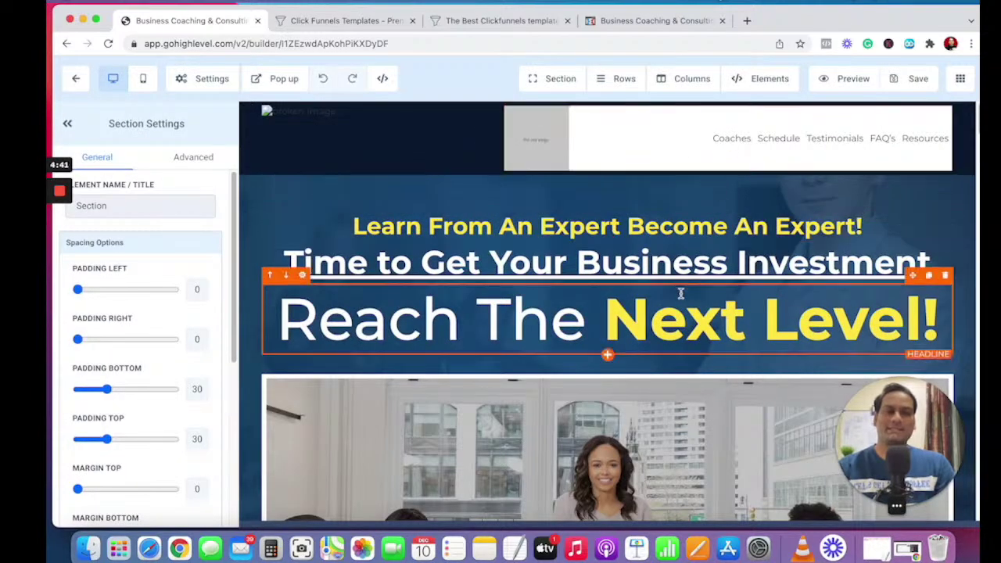
pyautogui.scroll(-3, 679, 292)
pyautogui.scroll(-10, 527, 278)
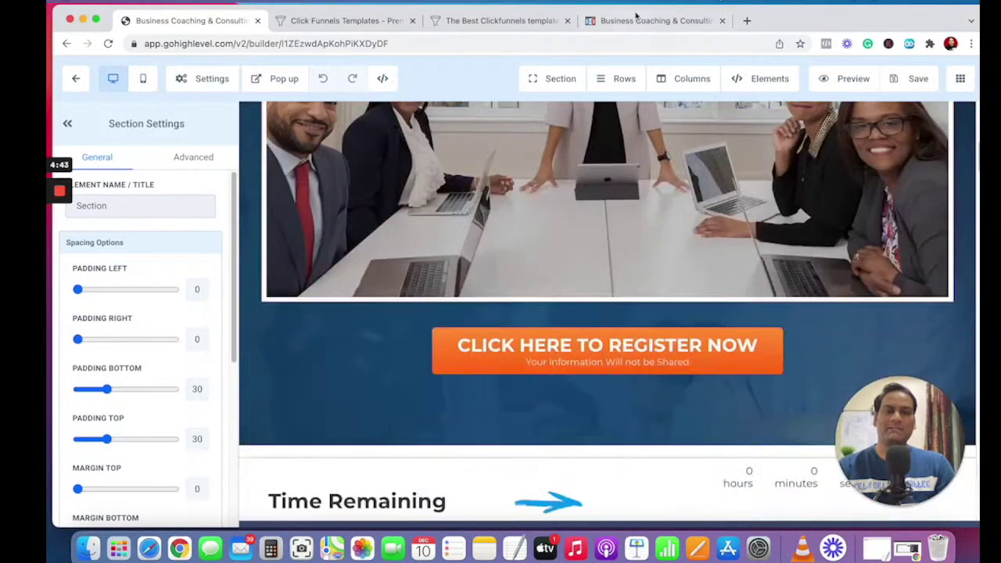
pyautogui.scroll(1, 677, 246)
pyautogui.scroll(3, 676, 249)
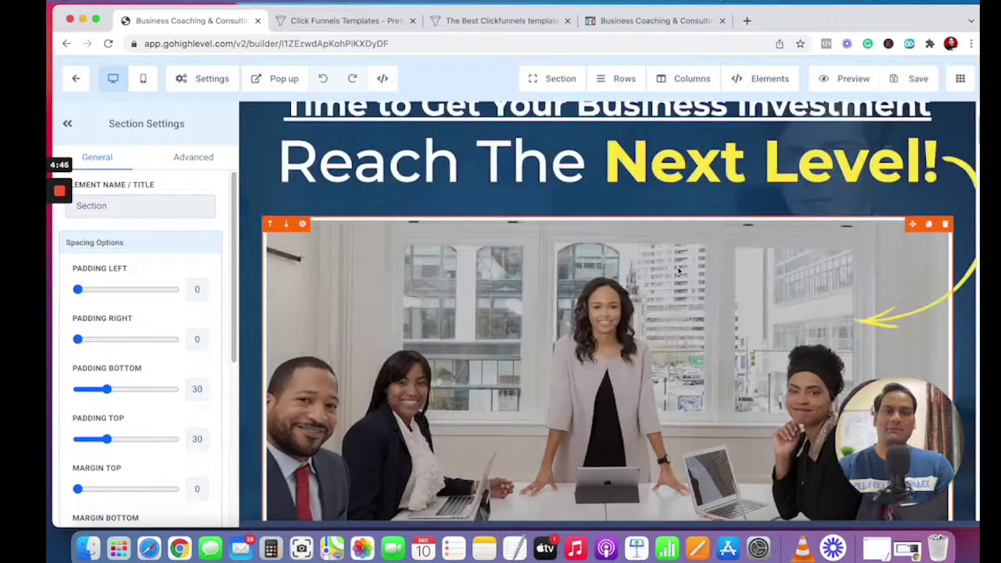
pyautogui.scroll(-1, 677, 249)
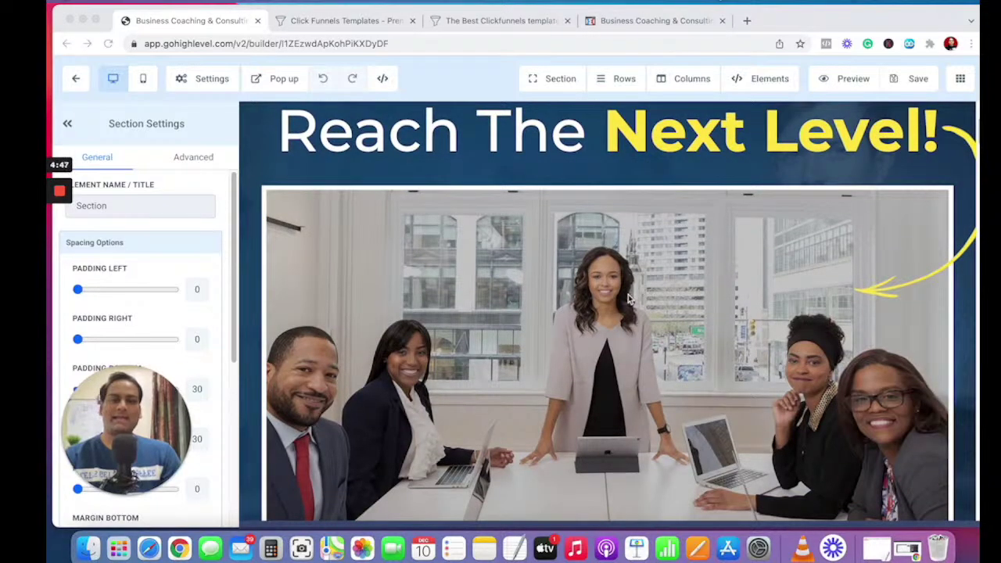
pyautogui.scroll(5, 608, 124)
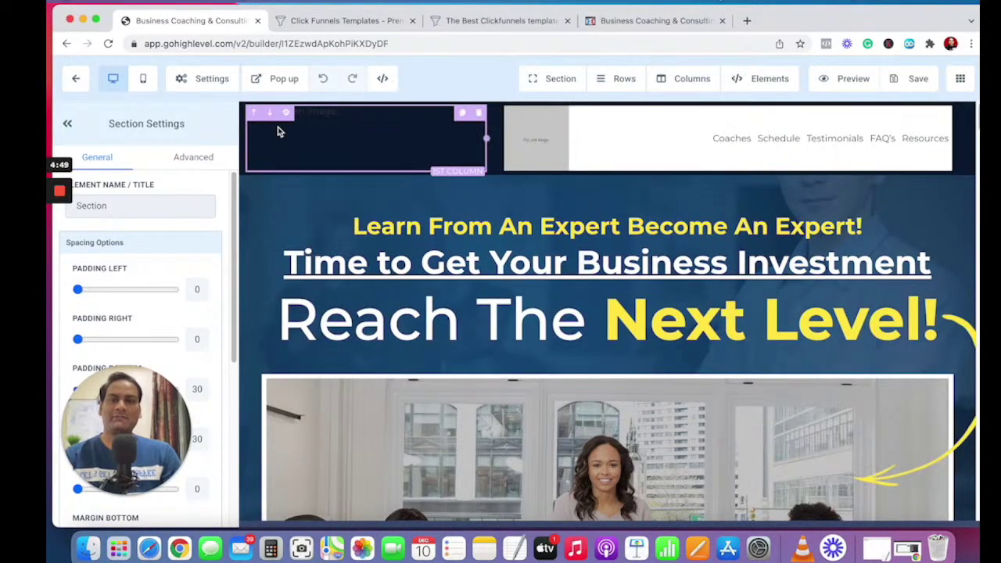
pyautogui.click(413, 126)
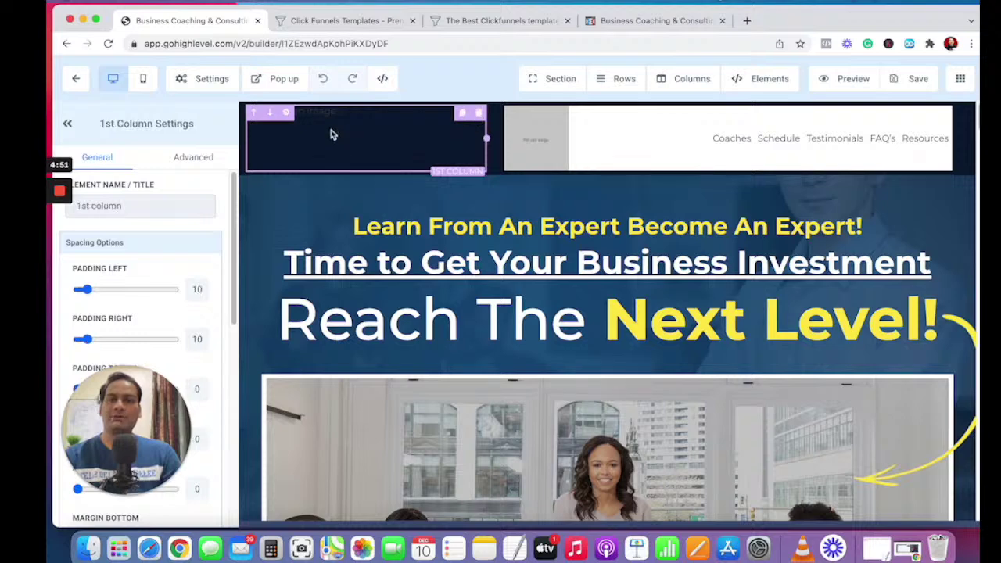
pyautogui.click(194, 157)
pyautogui.moveTo(129, 395); pyautogui.dragTo(865, 436)
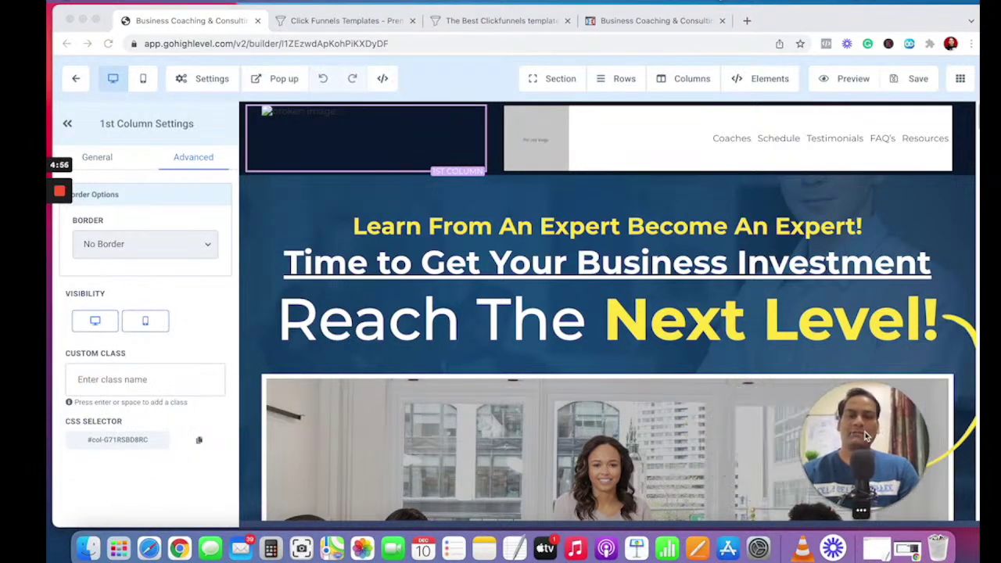
# - Delete the header's navigation menu and its now-empty column
pyautogui.click(479, 118)
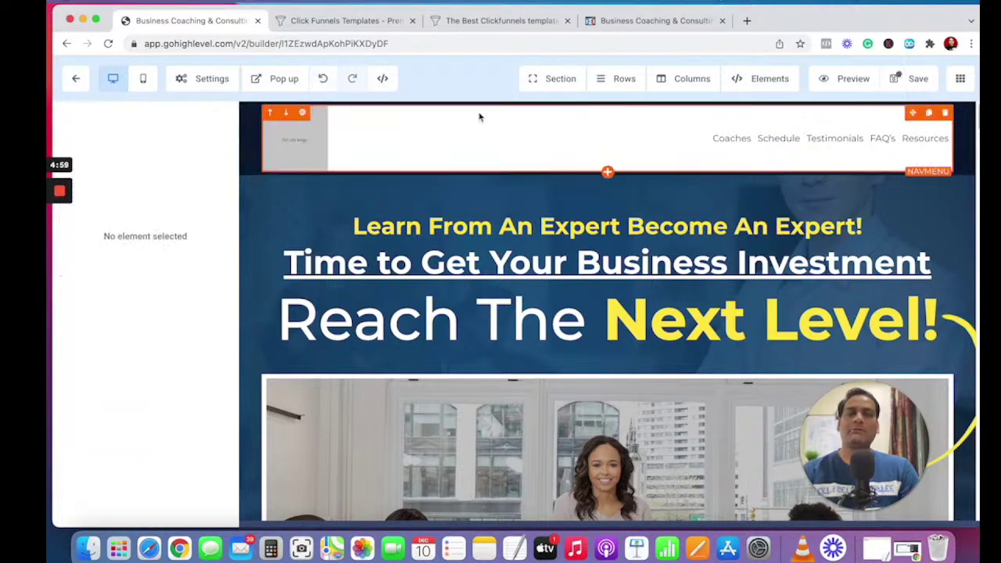
pyautogui.click(944, 114)
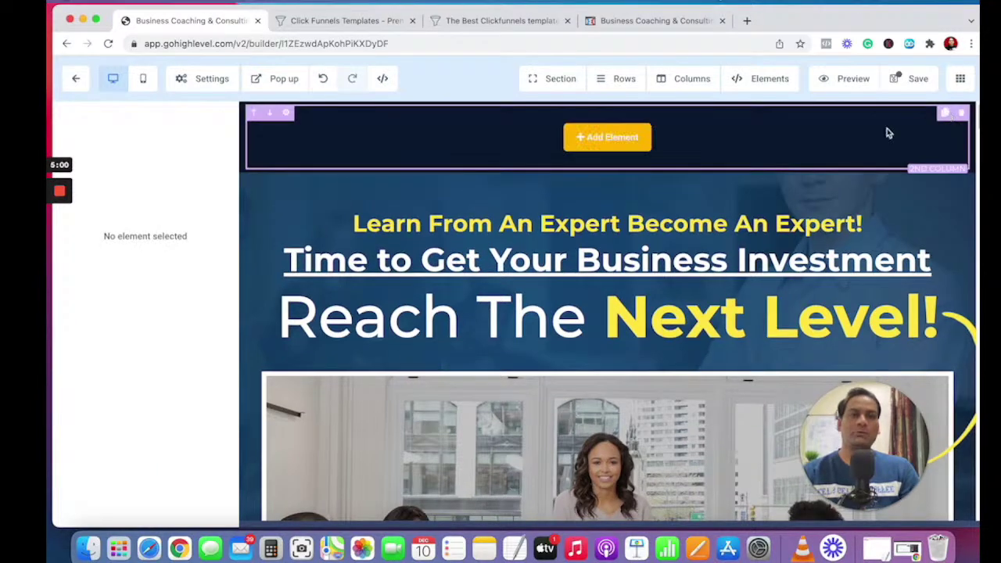
pyautogui.click(961, 113)
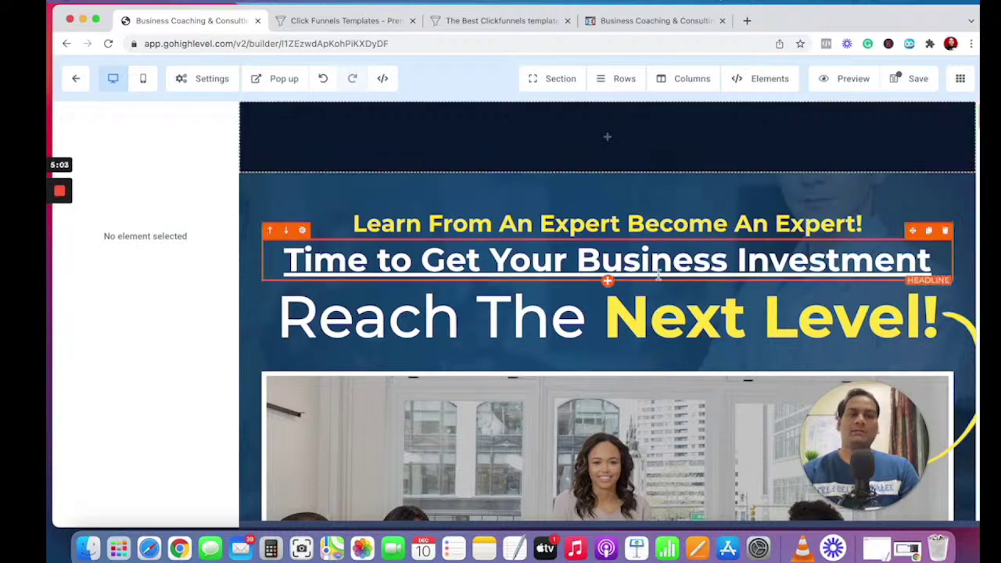
pyautogui.scroll(-8, 657, 275)
pyautogui.scroll(3, 657, 275)
# - Inspect the video and register-now button while scrolling through the page sections
pyautogui.click(645, 215)
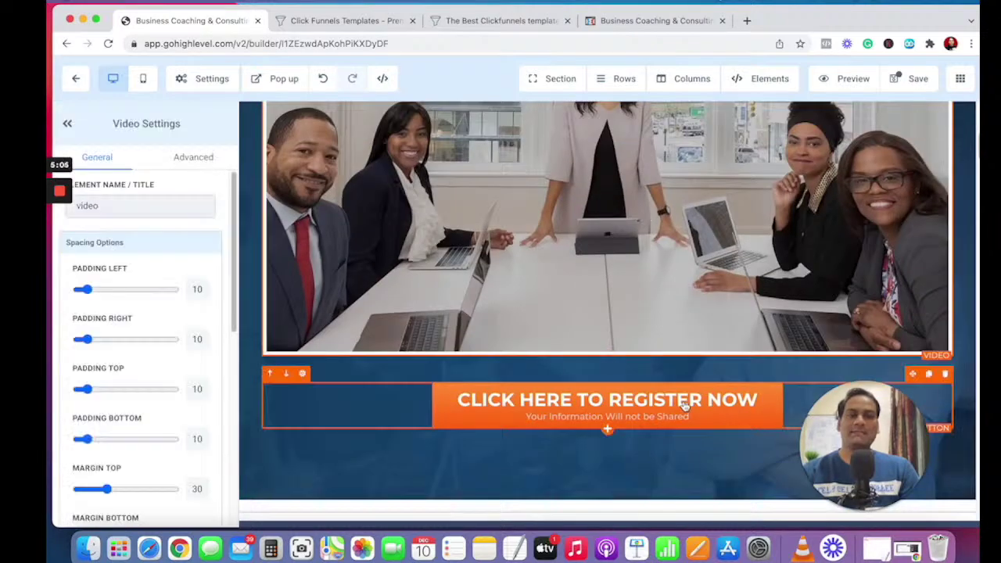
pyautogui.click(684, 404)
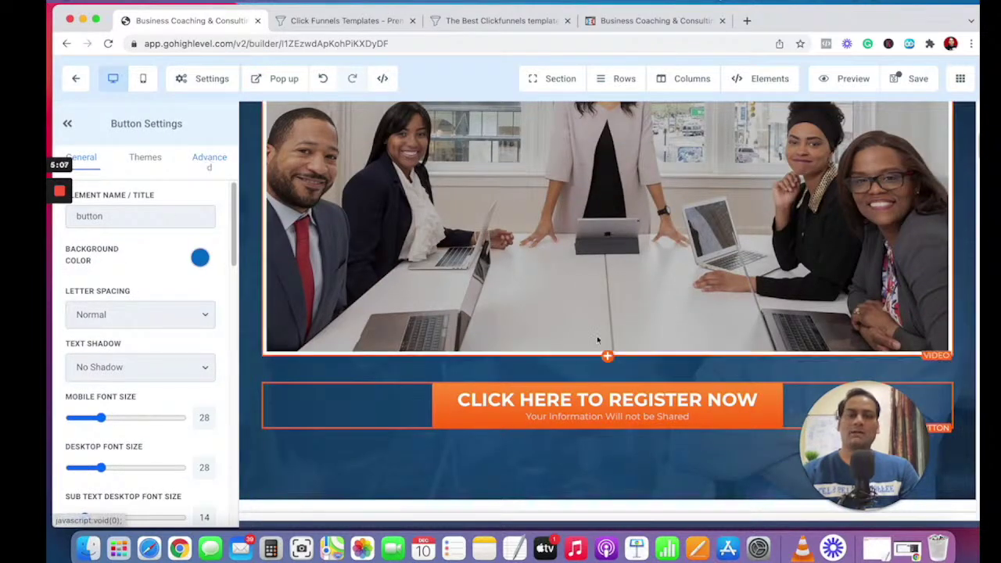
pyautogui.scroll(-15, 430, 249)
pyautogui.scroll(15, 616, 364)
pyautogui.scroll(-15, 616, 364)
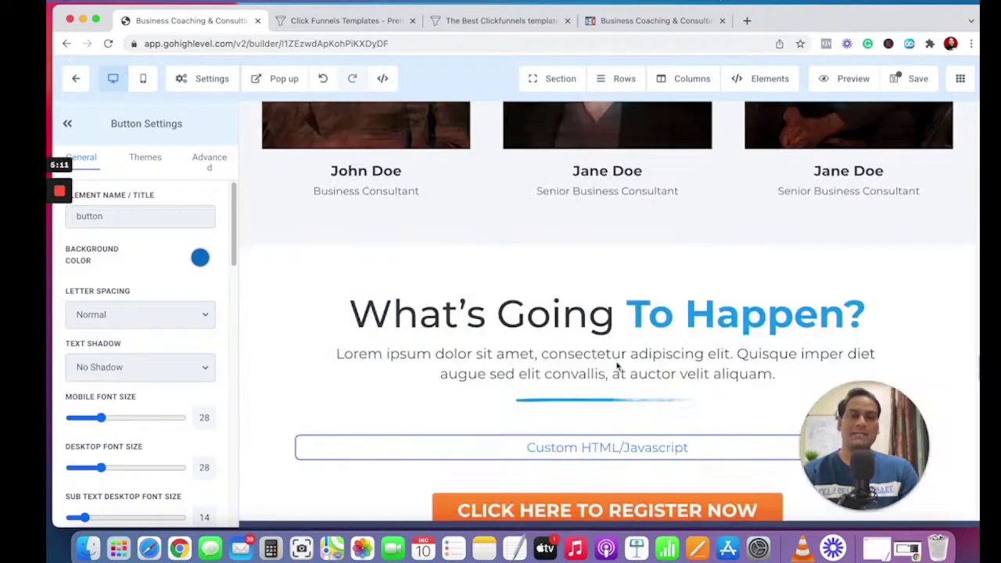
pyautogui.scroll(-3, 616, 364)
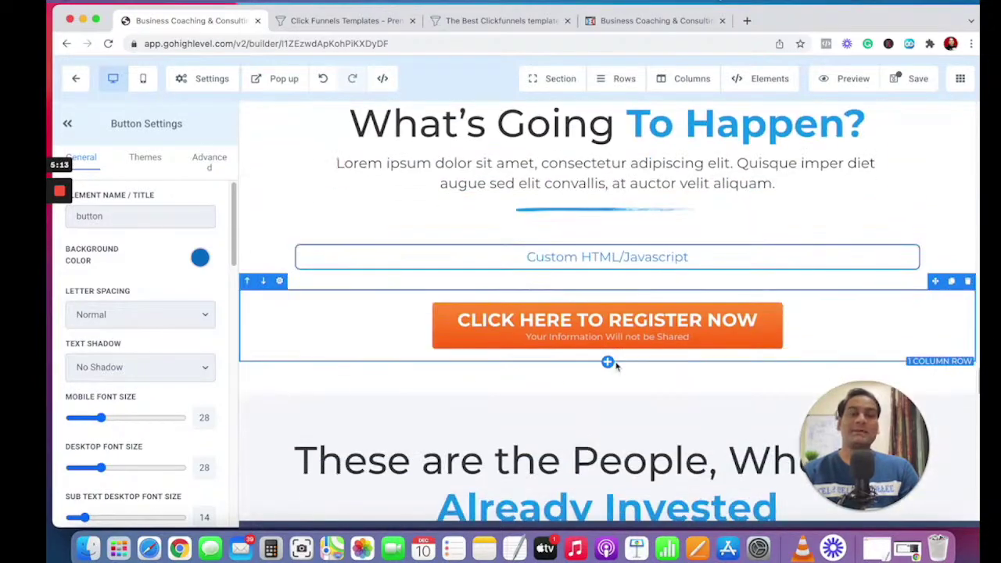
pyautogui.scroll(-10, 615, 362)
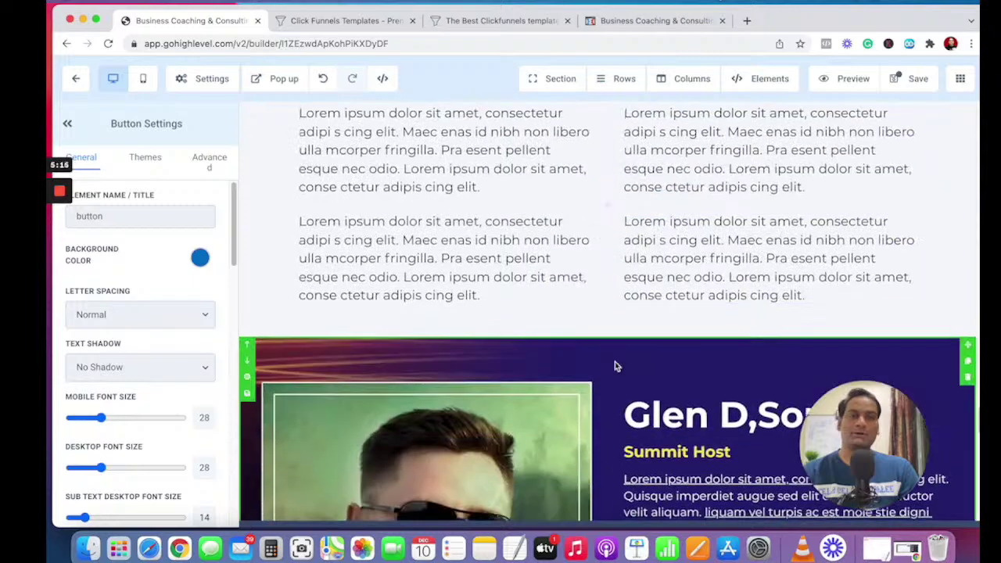
pyautogui.scroll(-10, 614, 361)
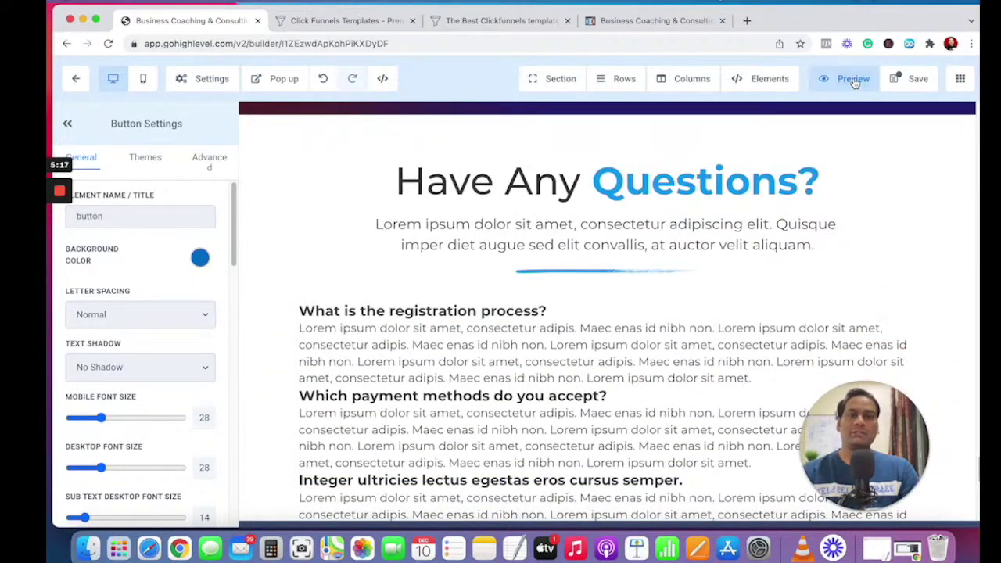
# - Save and preview the page, then select the Reach The Next Level! and business-investment headlines
pyautogui.click(895, 79)
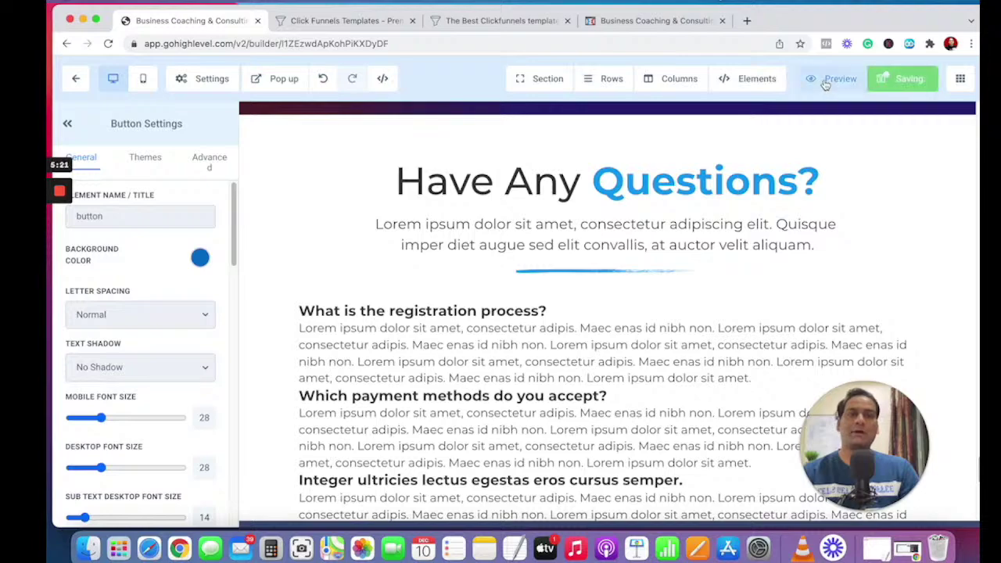
pyautogui.scroll(15, 428, 326)
pyautogui.scroll(10, 428, 325)
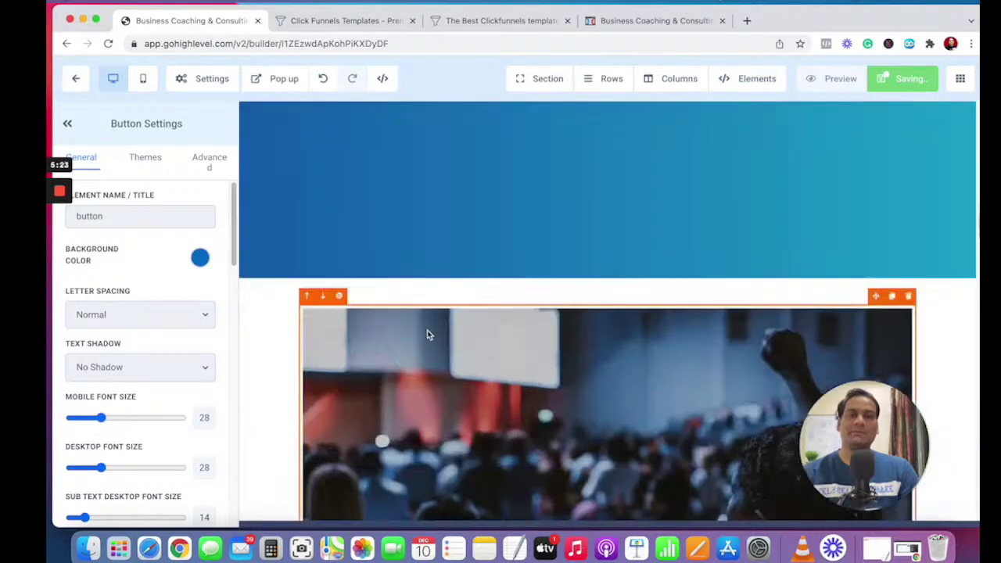
pyautogui.click(596, 310)
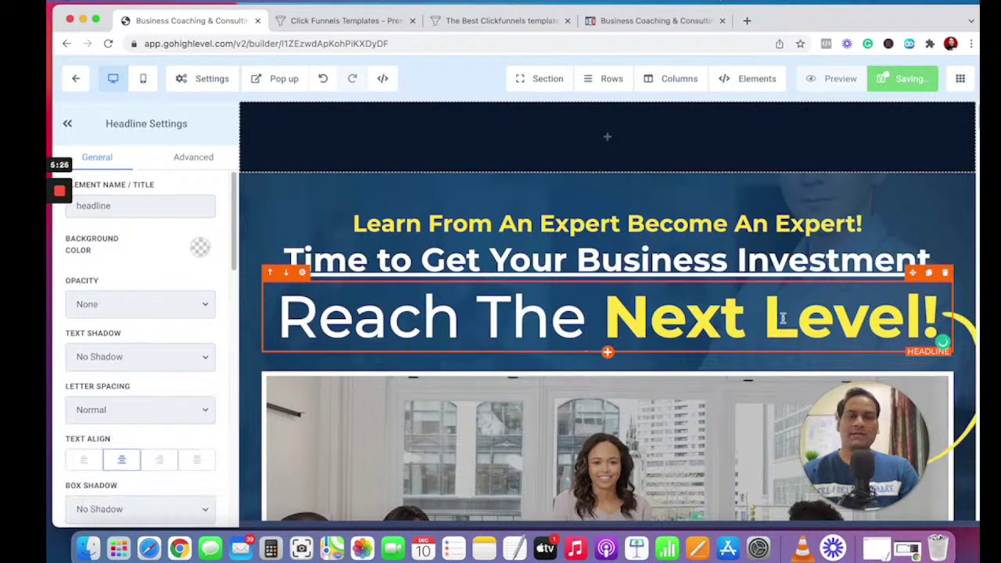
pyautogui.click(446, 260)
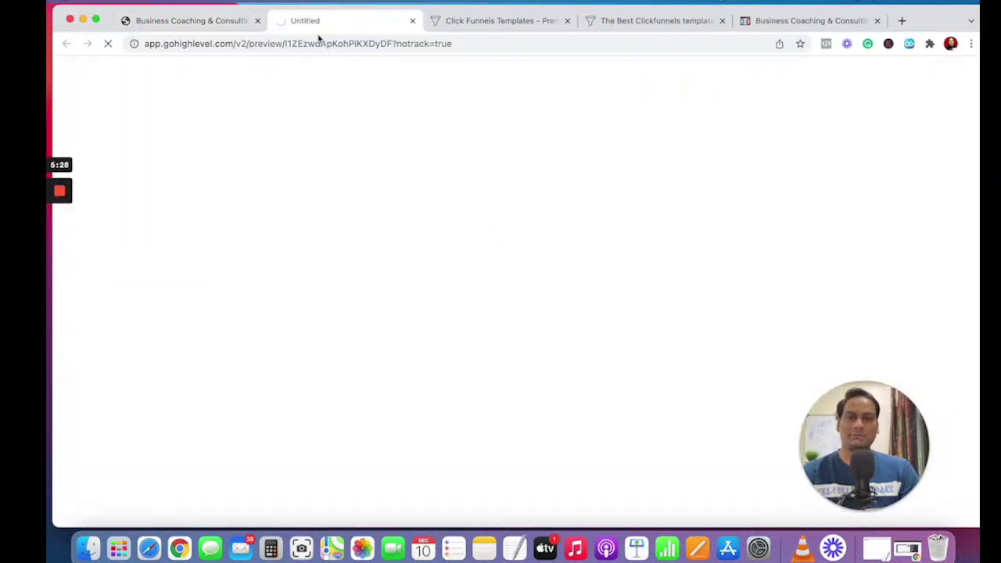
# - Close the preview tab, prefix the 'Learn From An Expert' headline with 'SOM - ', and save
pyautogui.click(188, 21)
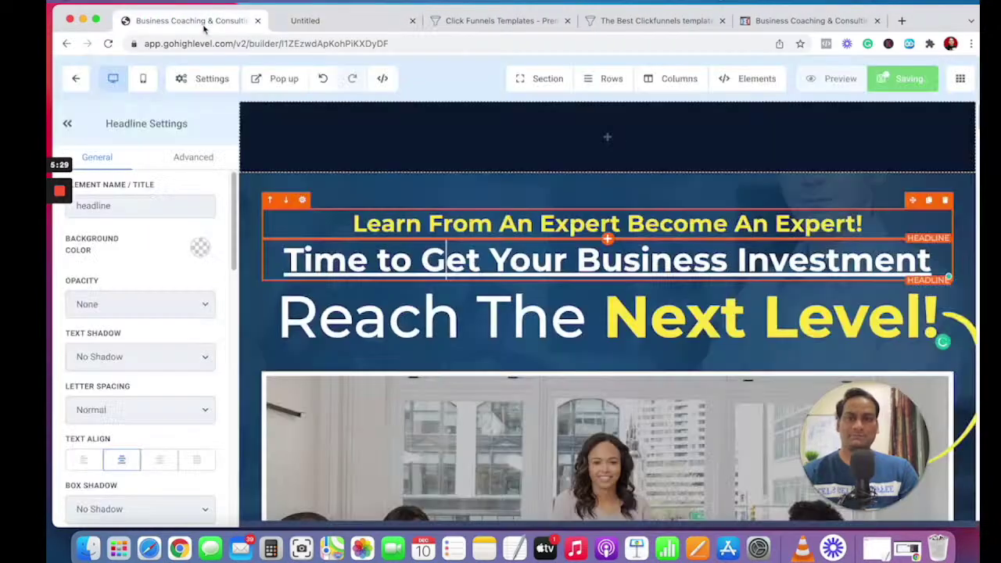
pyautogui.click(412, 20)
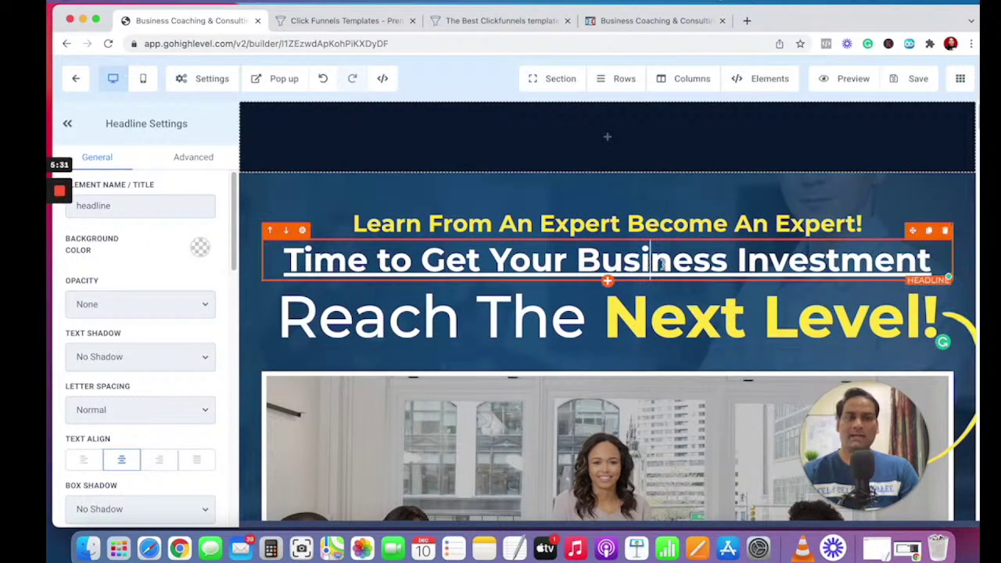
pyautogui.scroll(-1, 553, 267)
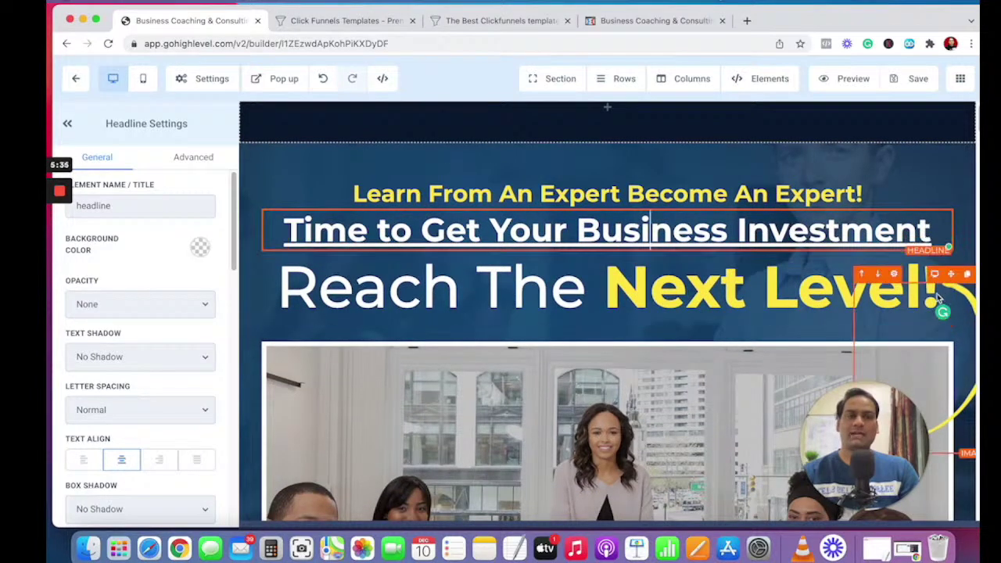
pyautogui.click(602, 283)
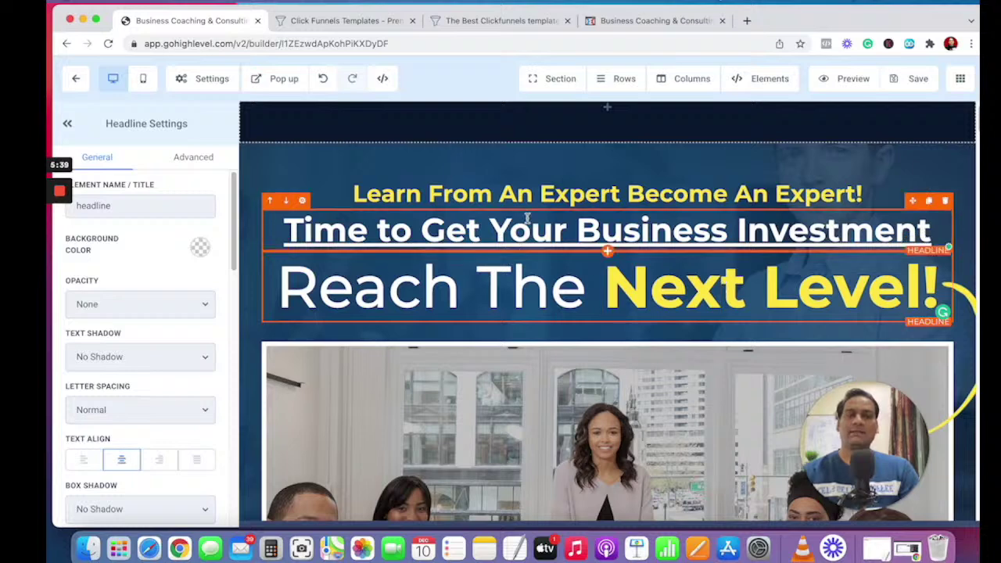
pyautogui.click(538, 196)
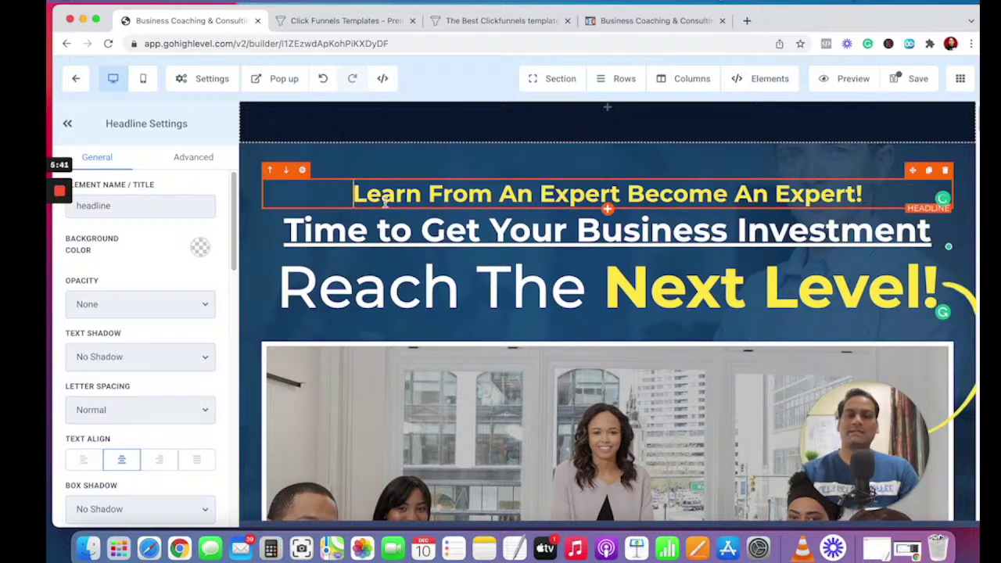
pyautogui.write('SOM')
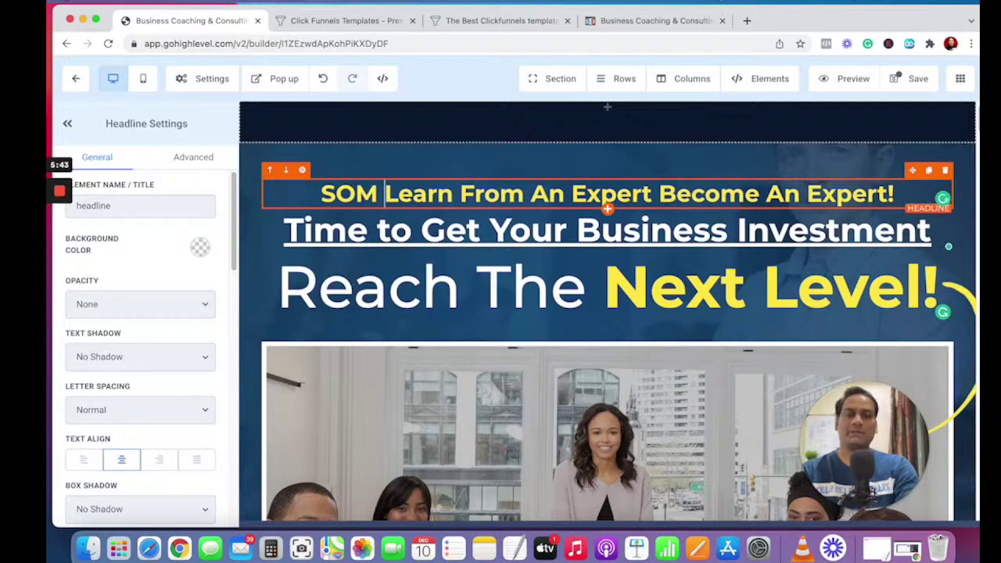
pyautogui.write(' -')
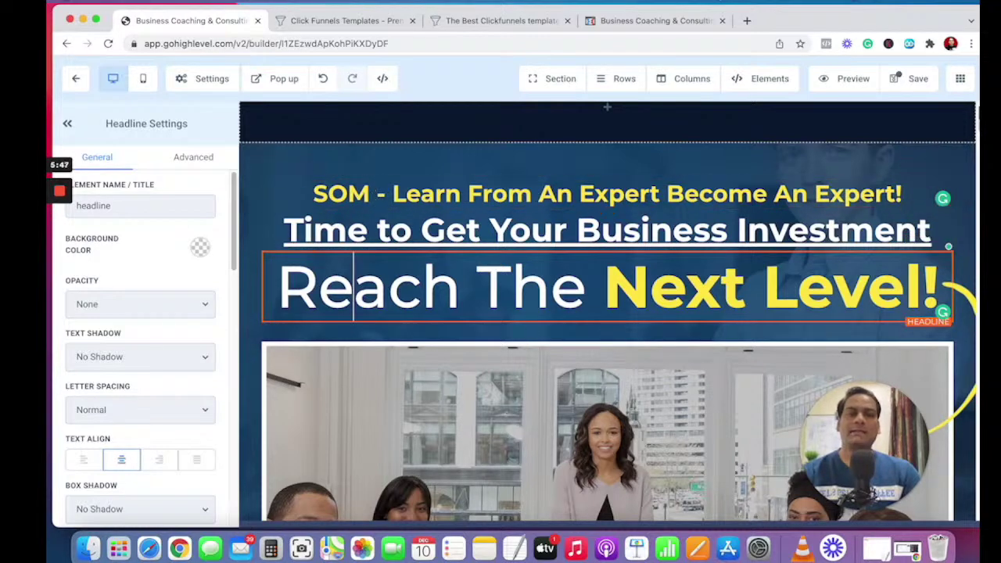
pyautogui.click(896, 80)
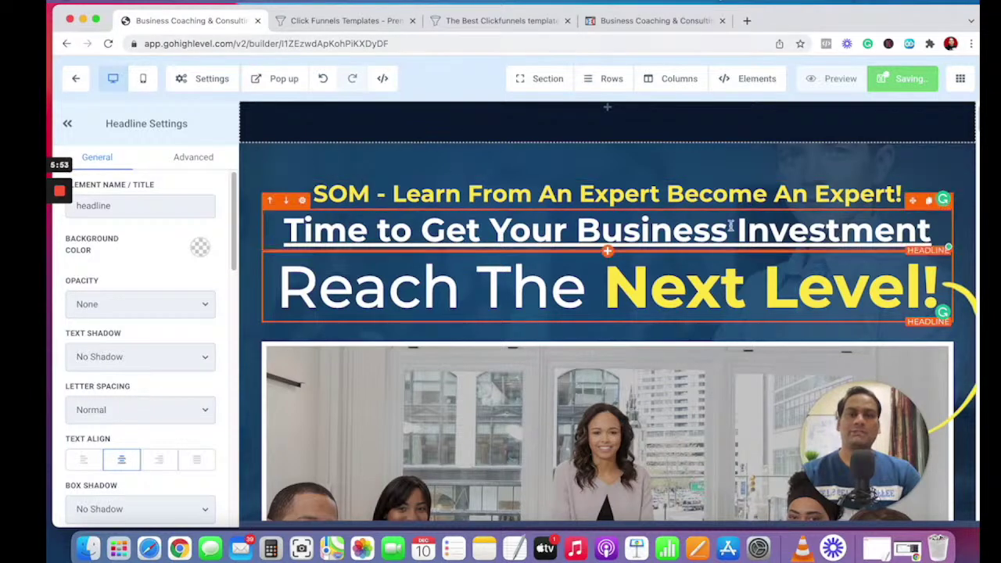
pyautogui.click(894, 84)
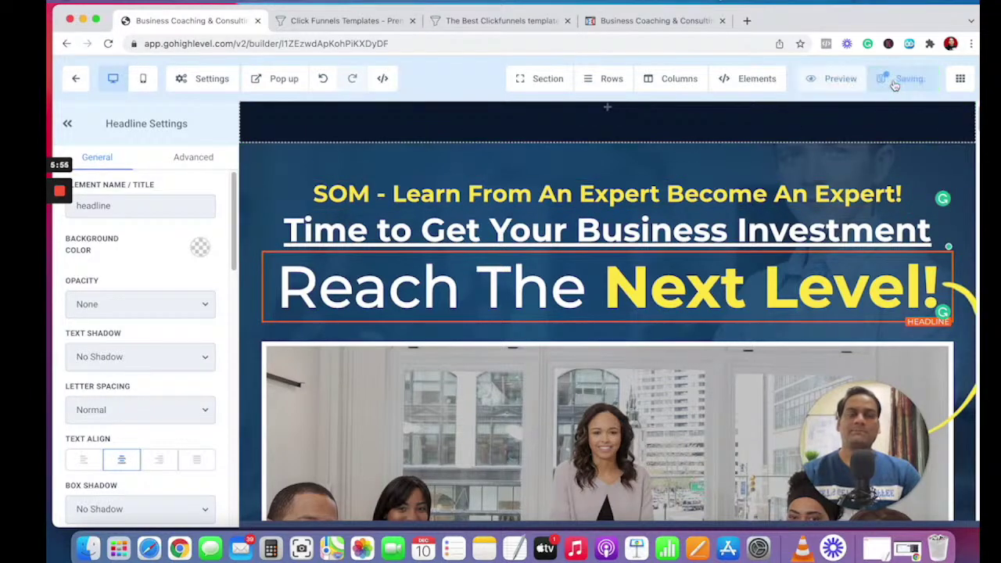
# - Close the ClickFunnels templates tab and select the Click Here To Register Now button
pyautogui.click(413, 21)
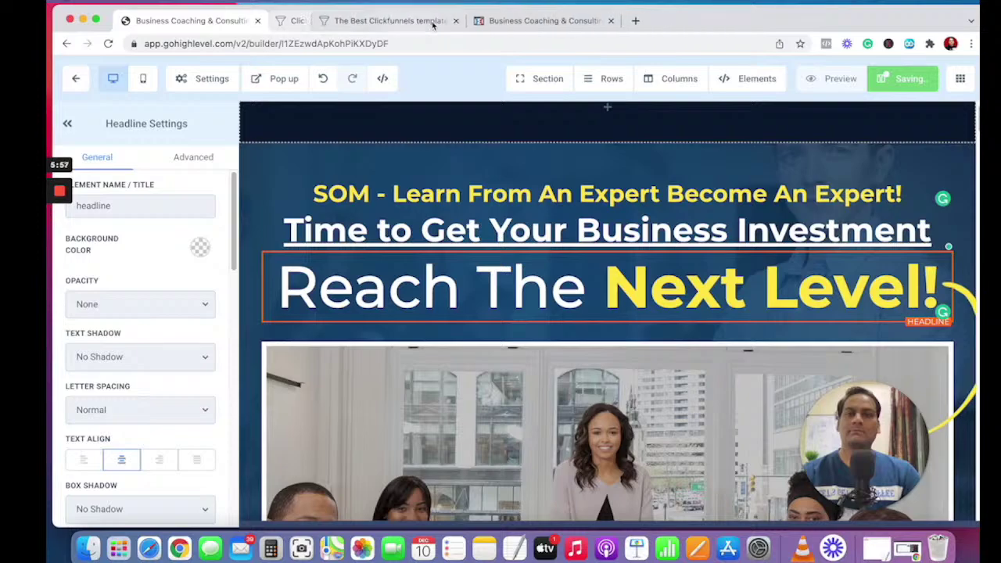
pyautogui.scroll(-20, 400, 320)
pyautogui.scroll(3, 405, 325)
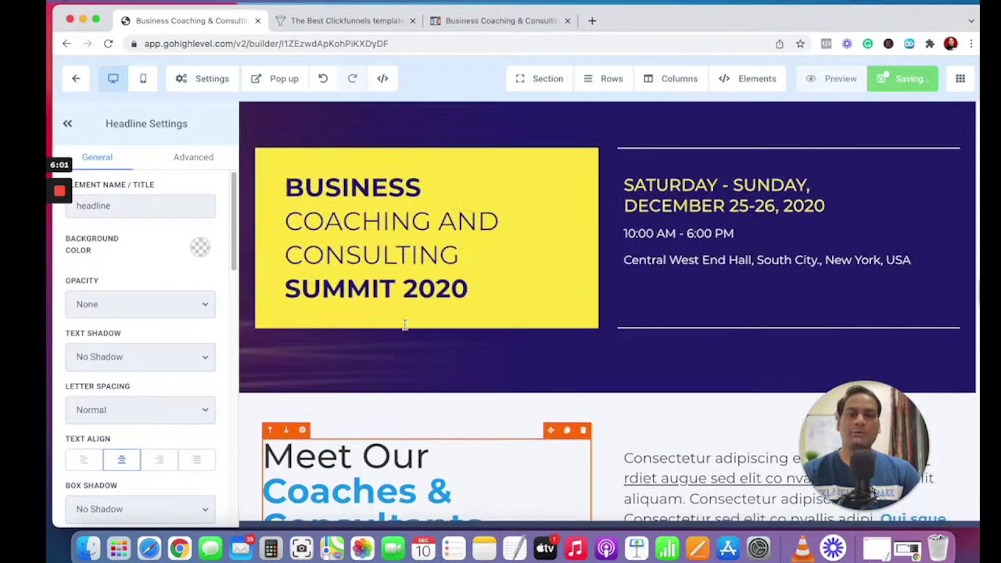
pyautogui.scroll(-14, 405, 327)
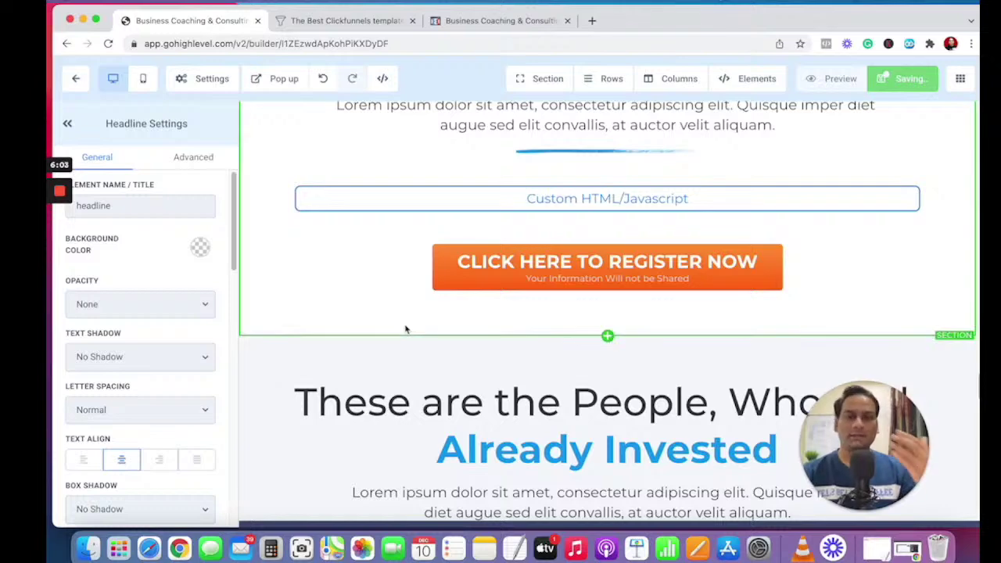
pyautogui.click(651, 274)
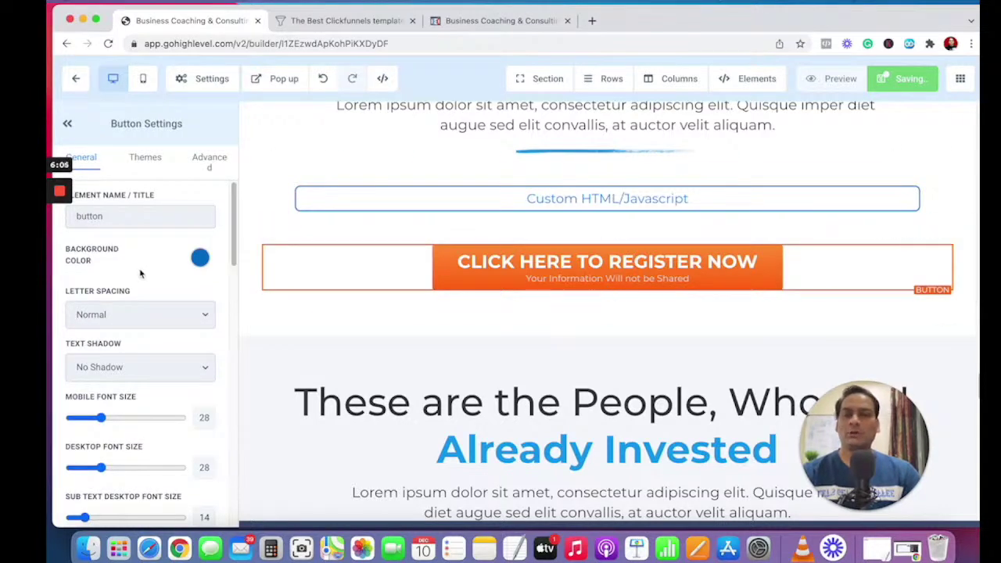
# - Browse the register button's Themes and Advanced tabs to view the ready-made themes
pyautogui.click(144, 159)
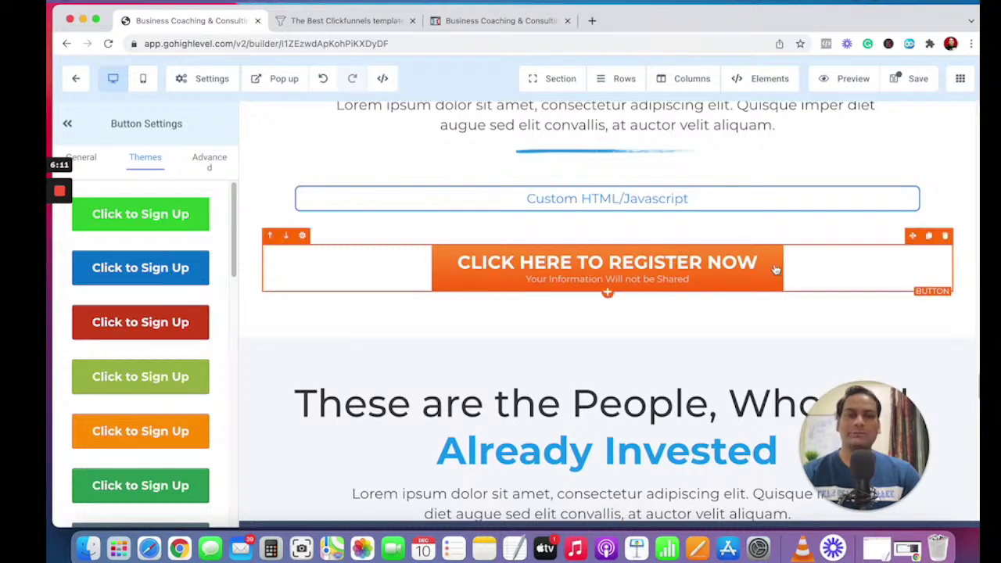
pyautogui.click(208, 161)
pyautogui.click(146, 157)
pyautogui.scroll(-5, 139, 383)
pyautogui.scroll(5, 143, 430)
pyautogui.scroll(-4, 156, 438)
# - Try the yellow, then blue, then black themes on the register button, leaving black applied
pyautogui.click(165, 467)
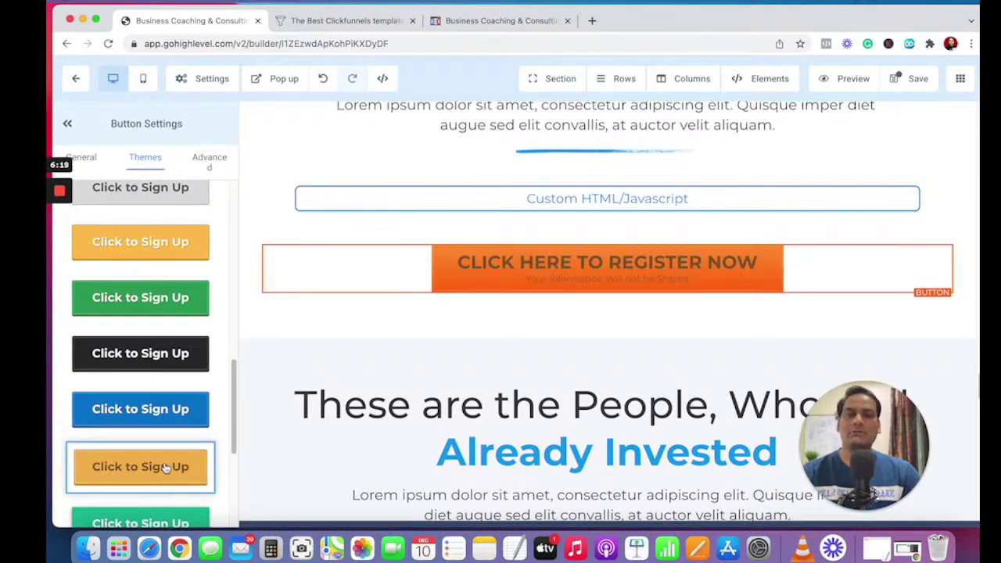
pyautogui.click(168, 409)
pyautogui.click(164, 357)
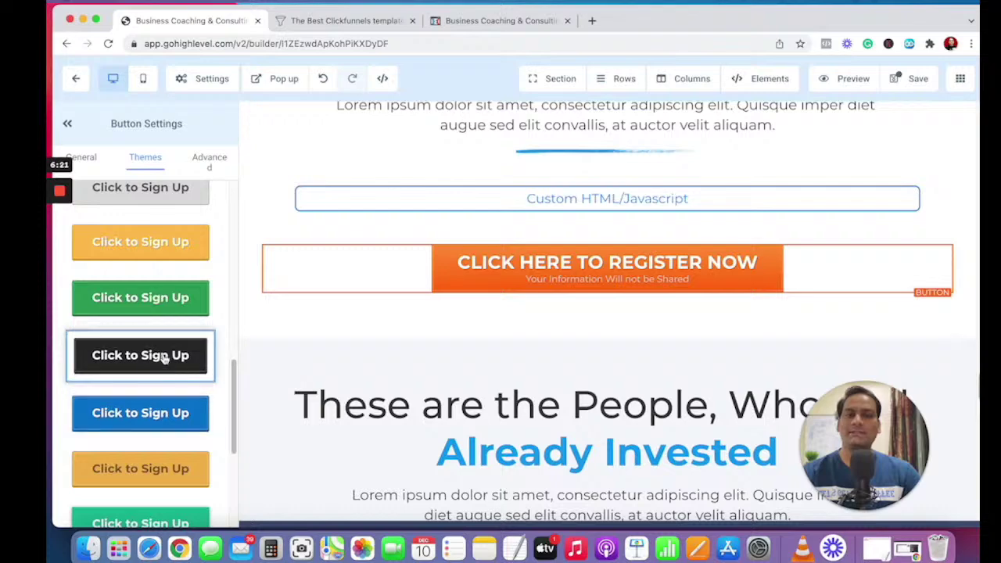
pyautogui.scroll(10, 171, 297)
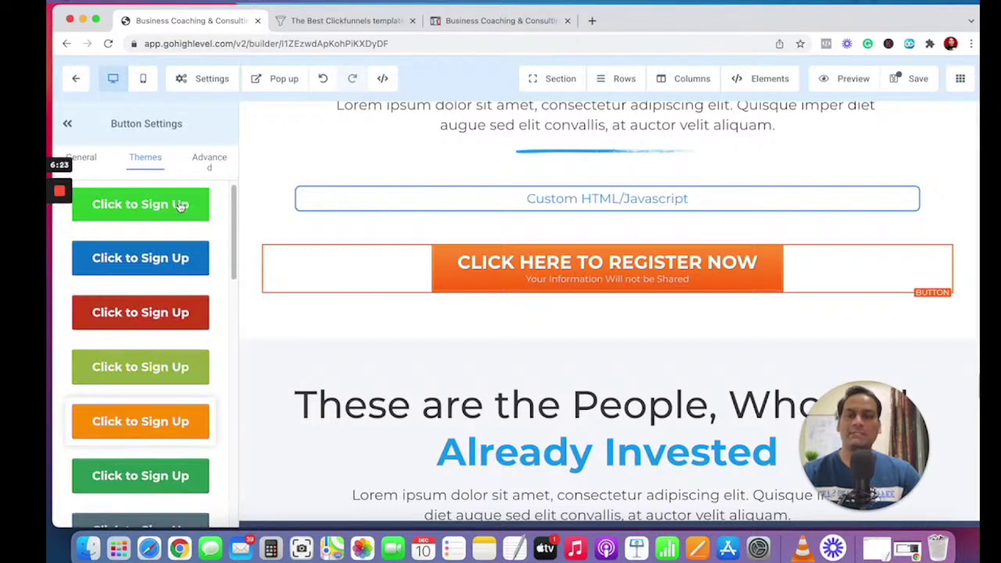
pyautogui.click(208, 160)
pyautogui.click(96, 170)
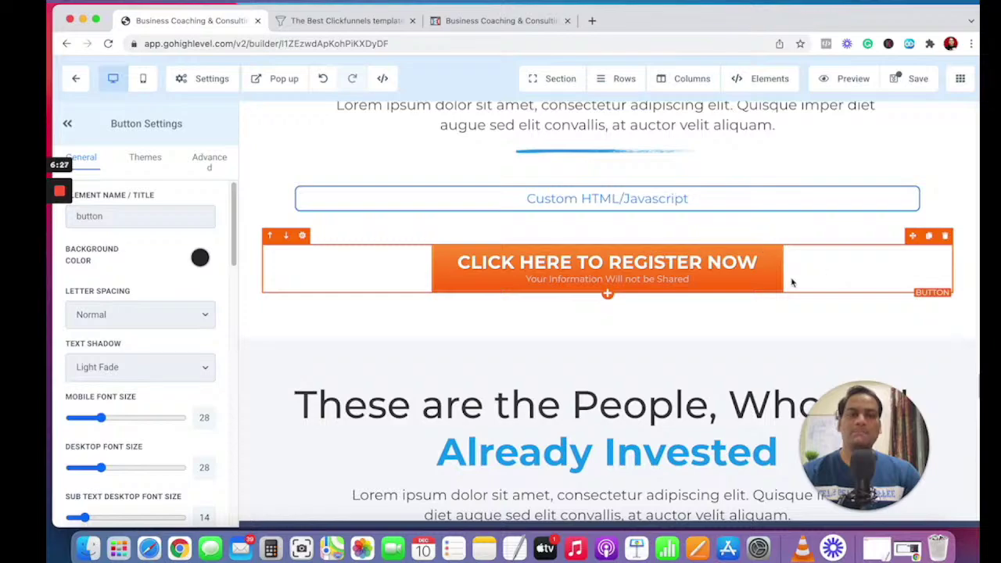
pyautogui.scroll(-10, 821, 272)
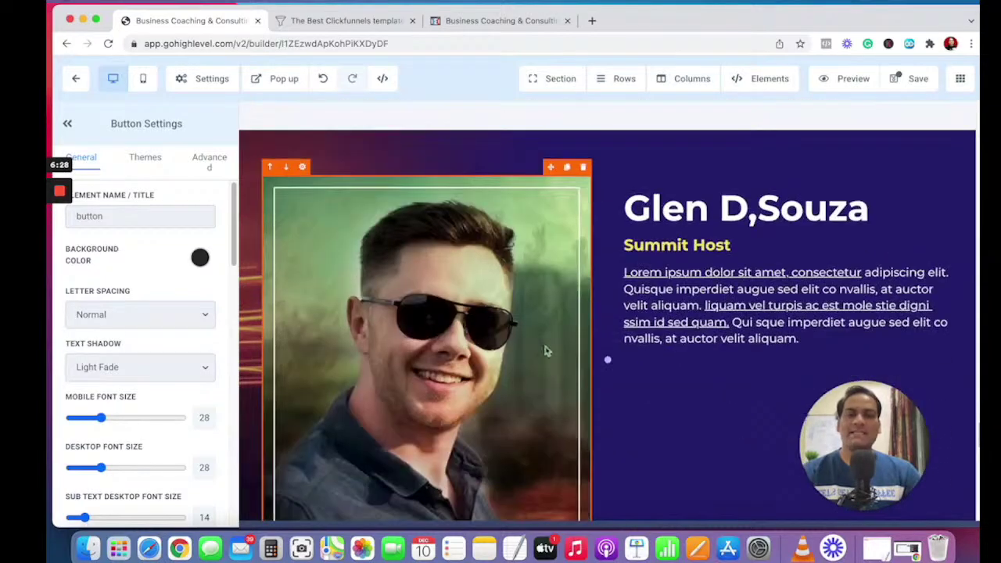
# - Select the Summit Host photo and review its Advanced, Themes and General image settings
pyautogui.click(524, 307)
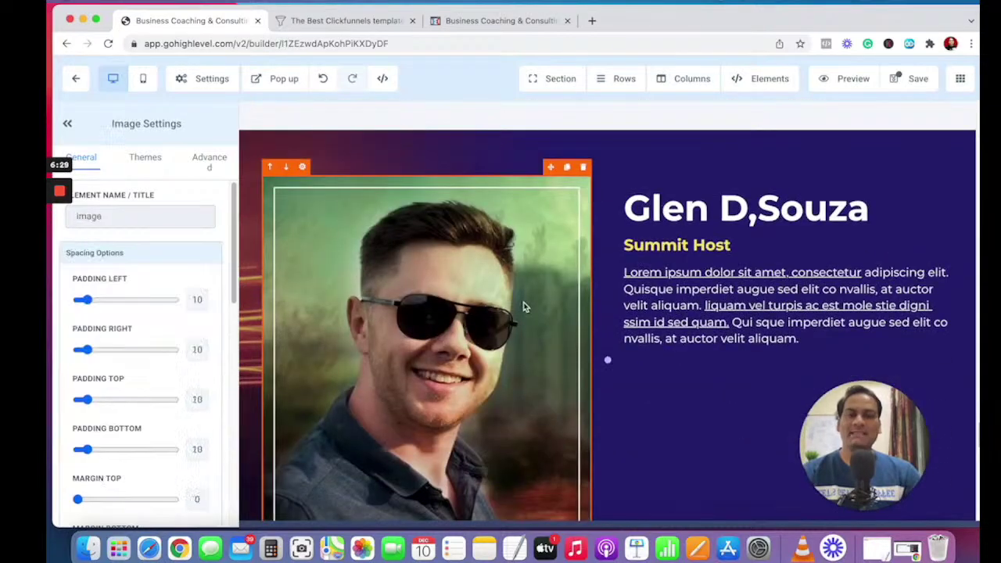
pyautogui.click(206, 161)
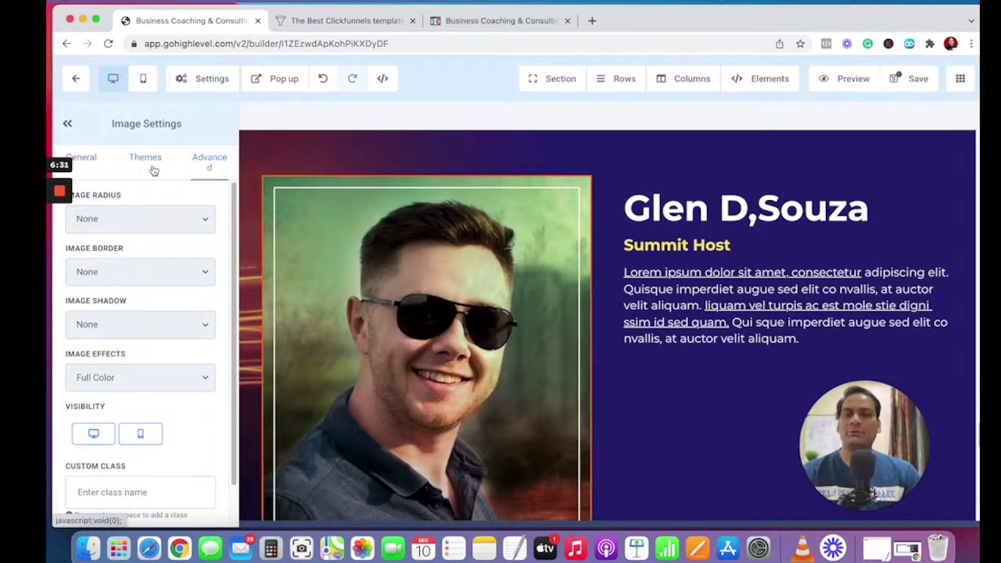
pyautogui.click(146, 160)
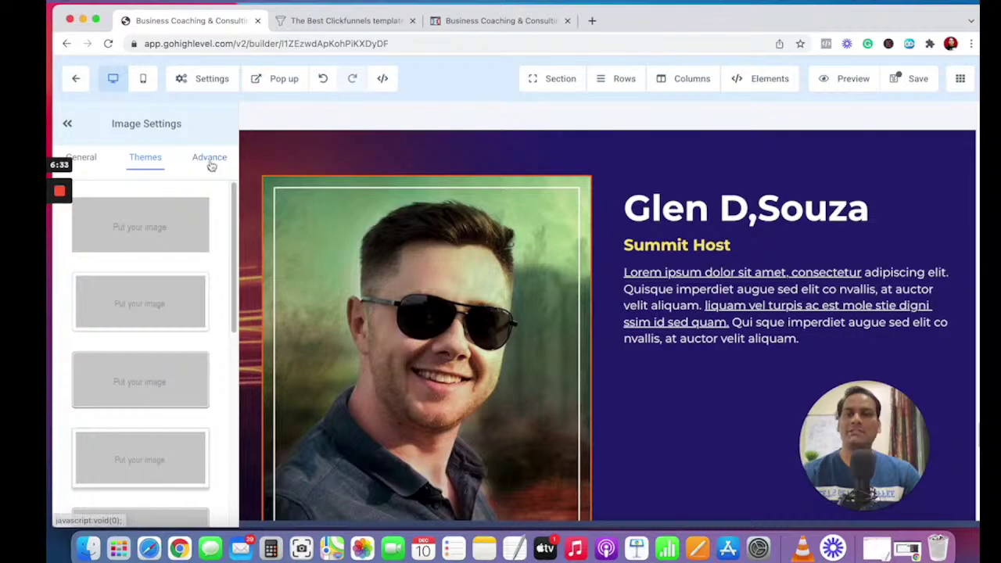
pyautogui.click(81, 158)
pyautogui.scroll(-15, 602, 234)
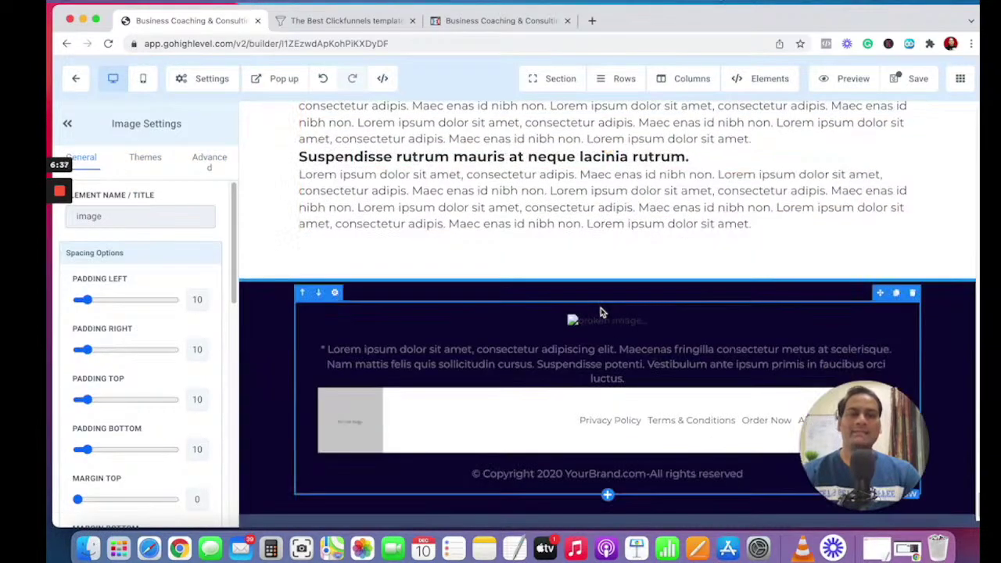
pyautogui.scroll(20, 600, 312)
pyautogui.scroll(10, 587, 329)
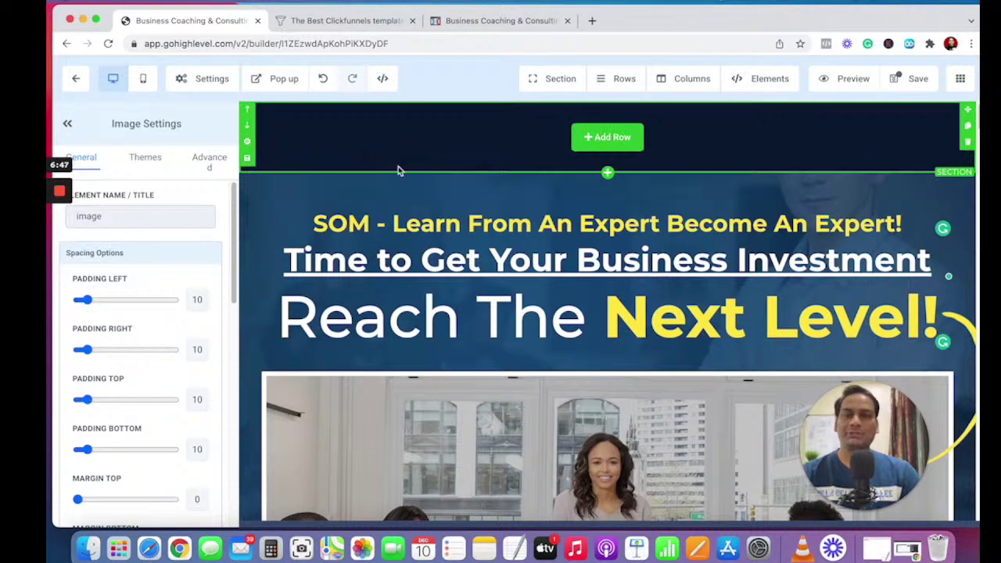
# - Save the edited coaching page and launch its preview in a new browser tab
pyautogui.click(846, 79)
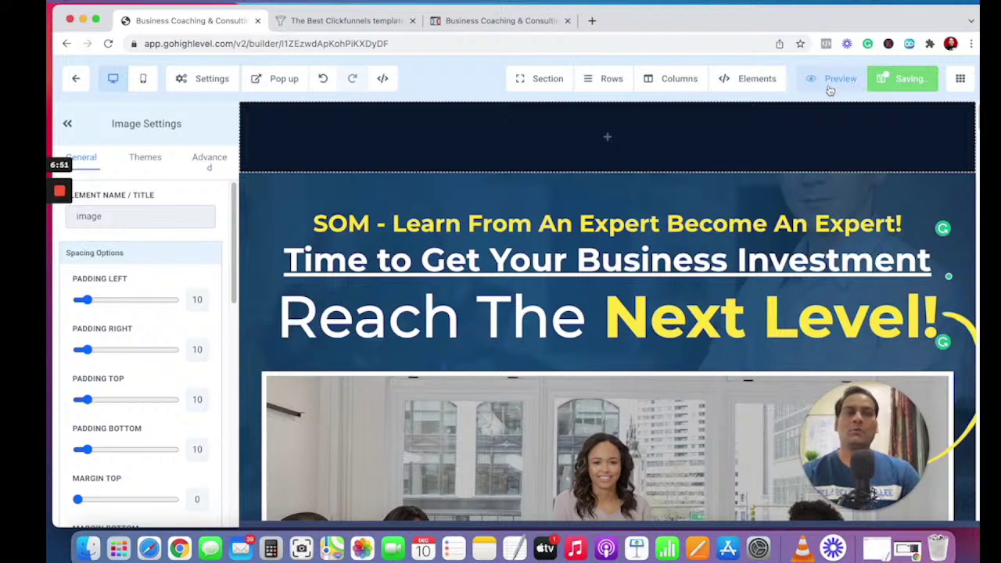
pyautogui.scroll(-3, 469, 258)
pyautogui.scroll(3, 404, 262)
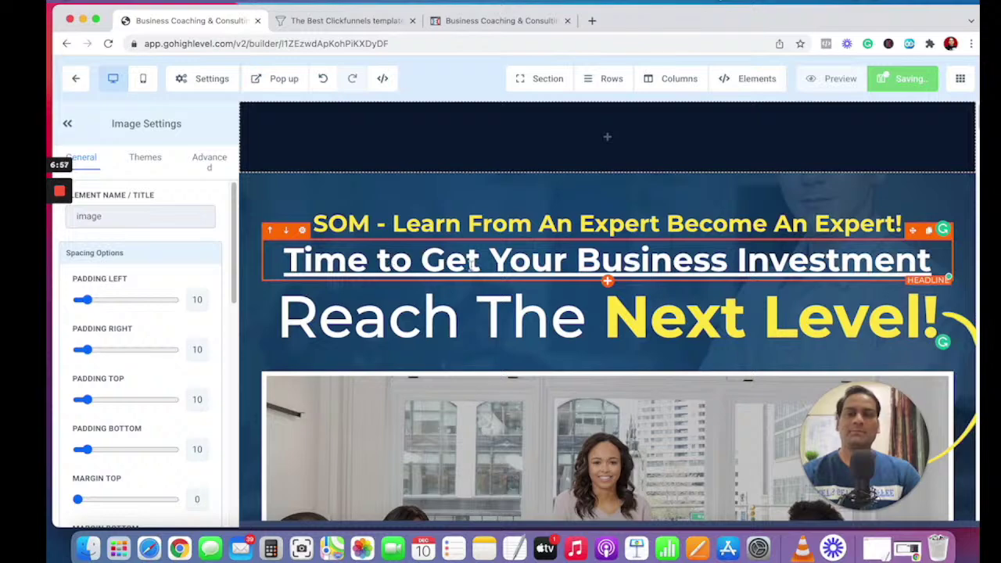
pyautogui.scroll(-10, 457, 256)
pyautogui.scroll(8, 475, 274)
pyautogui.scroll(5, 475, 277)
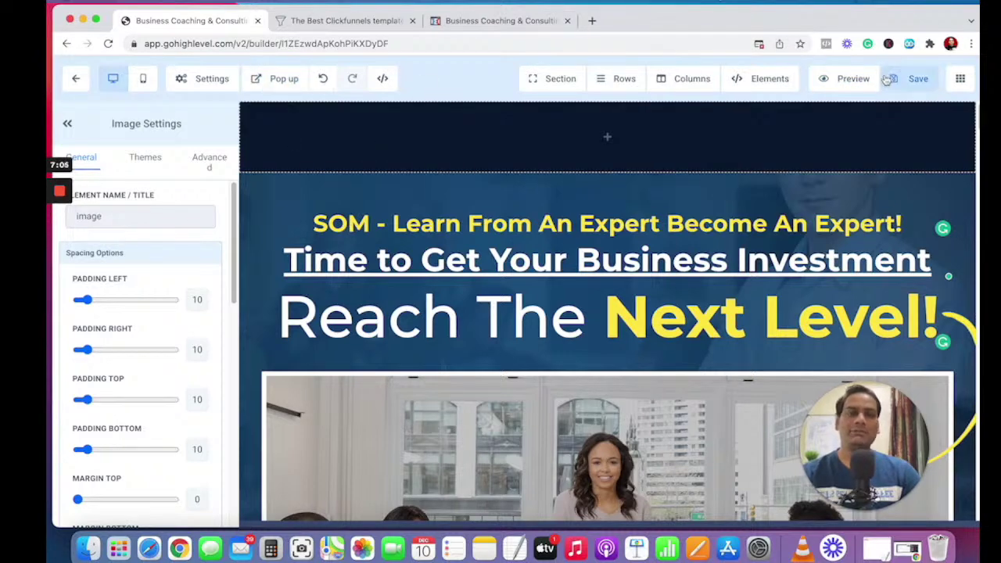
pyautogui.click(848, 80)
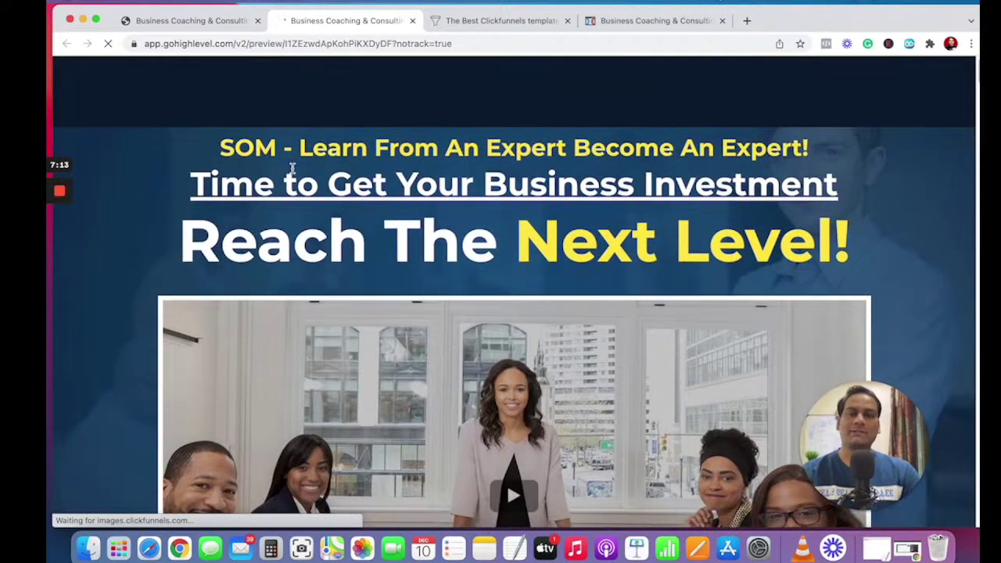
# - Scroll the preview, test and close the registration popup, then return to the builder tab
pyautogui.moveTo(288, 147); pyautogui.dragTo(816, 143)
pyautogui.scroll(-10, 782, 196)
pyautogui.click(619, 178)
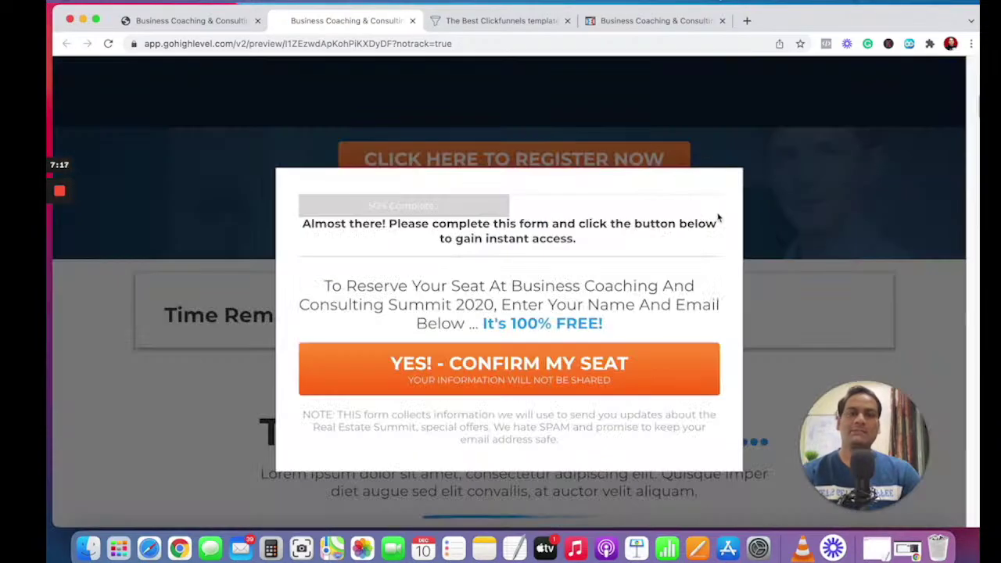
pyautogui.click(738, 172)
pyautogui.scroll(-15, 625, 301)
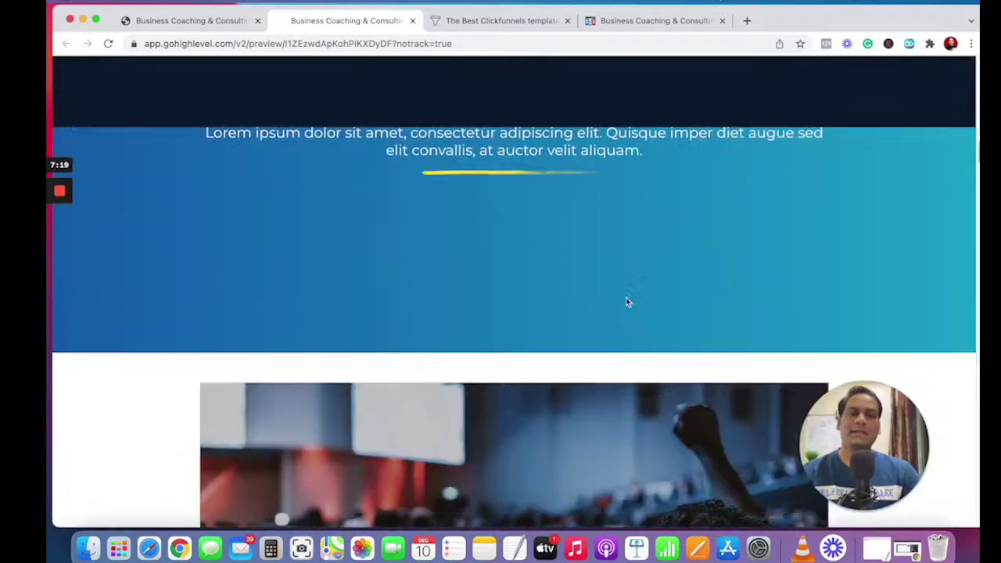
pyautogui.scroll(-20, 625, 301)
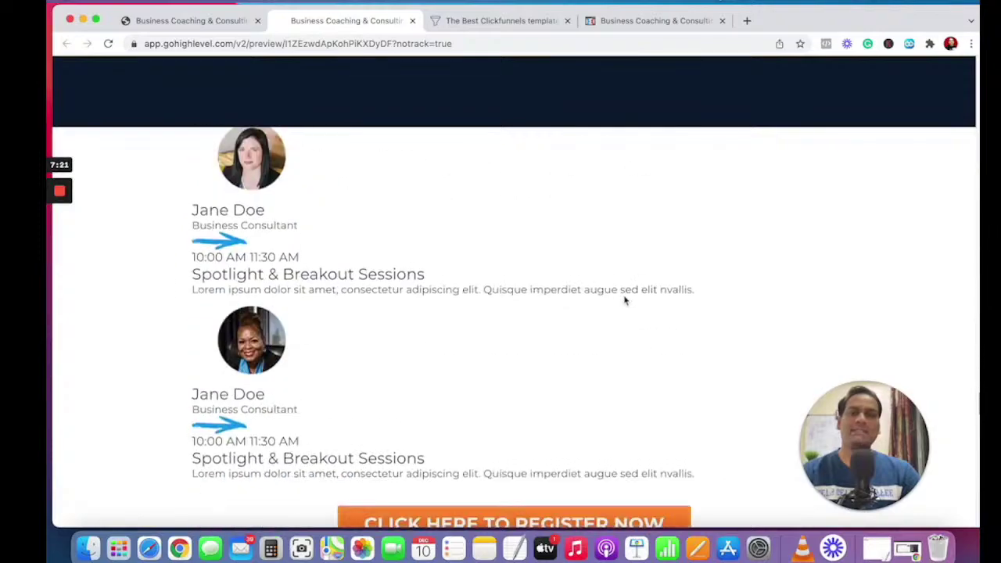
pyautogui.scroll(20, 625, 301)
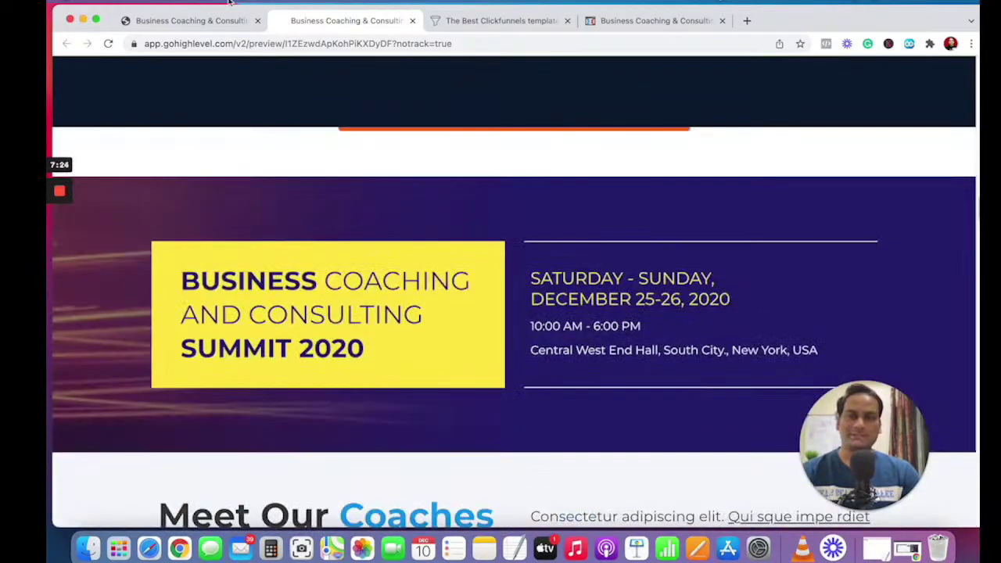
pyautogui.click(226, 15)
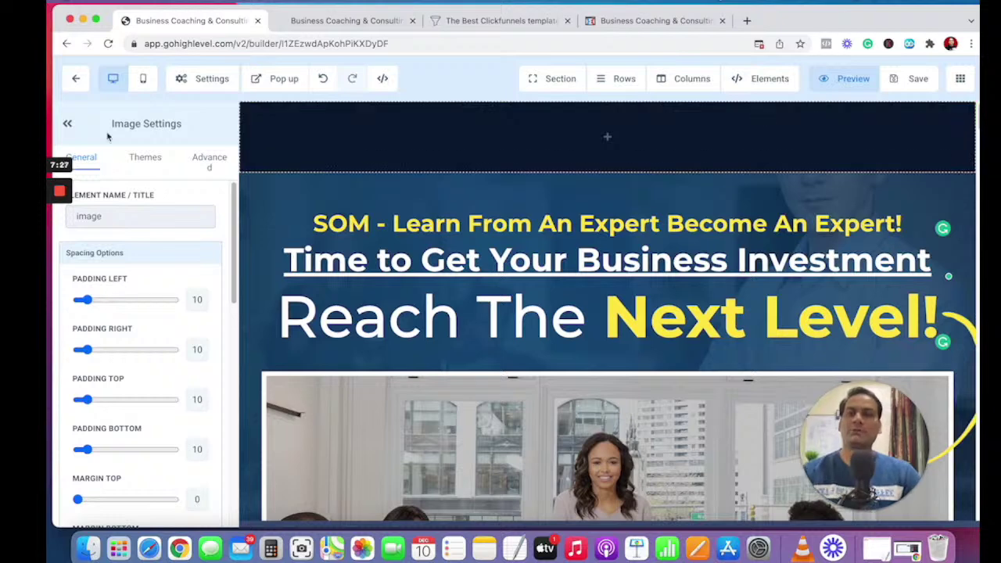
# - Exit the page builder with the back arrow to reach the funnel's step page
pyautogui.click(78, 80)
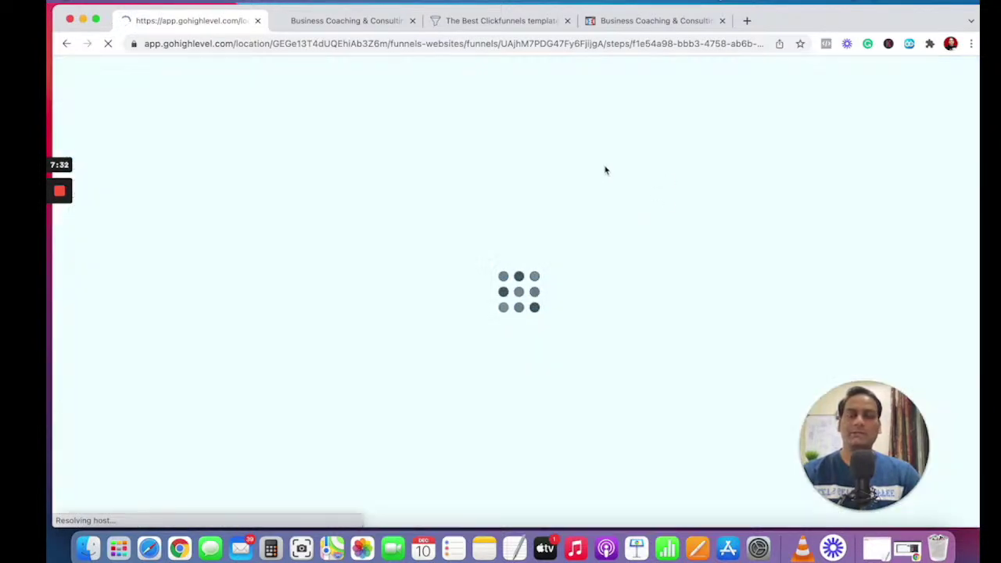
pyautogui.moveTo(69, 242)
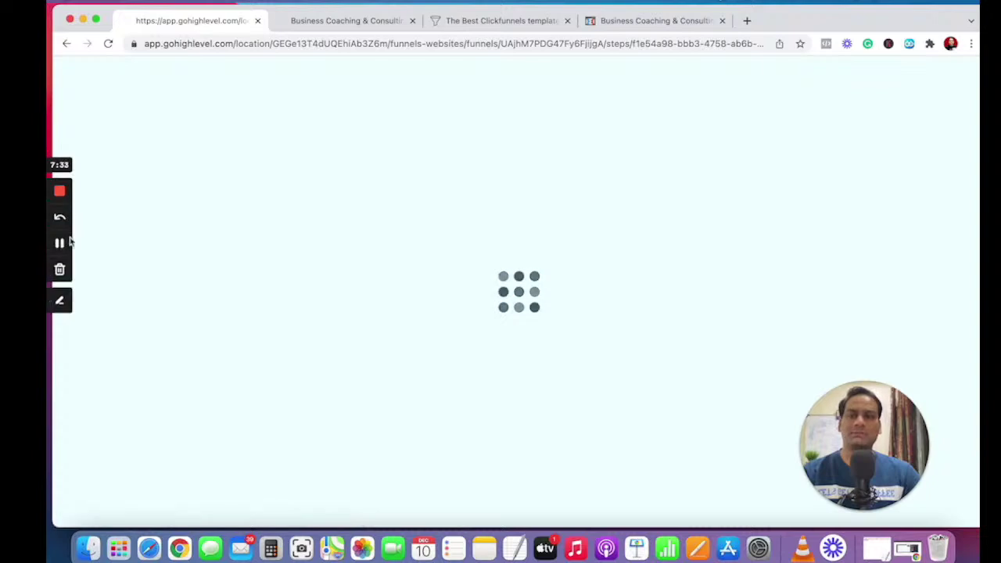